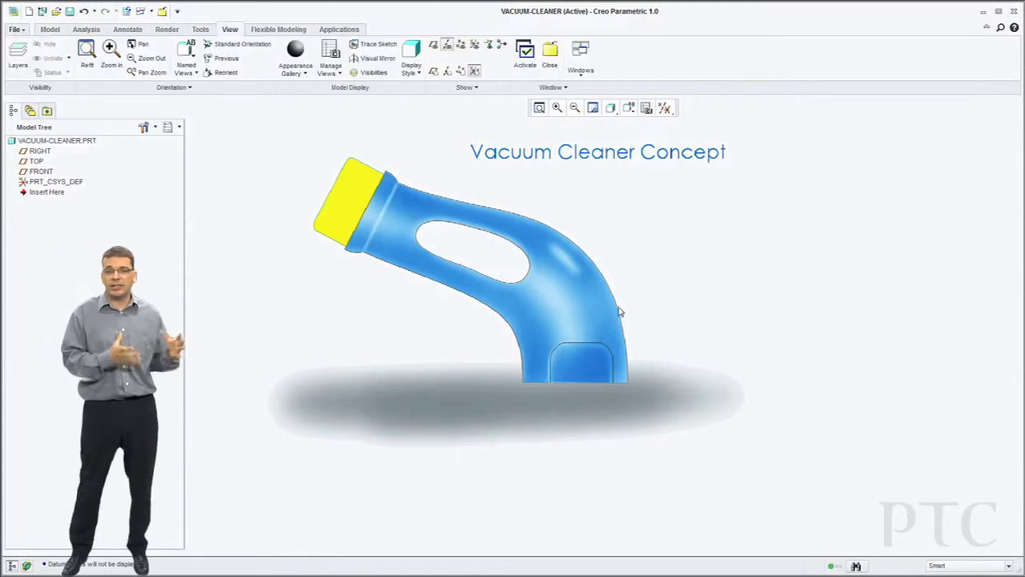
Start a Freestyle feature and add a sphere primitive over the vacuum cleaner concept image
mouse_move(617, 310)
middle_down()
mouse_move(520, 330)
mouse_move(592, 314)
middle_up()
click(51, 31)
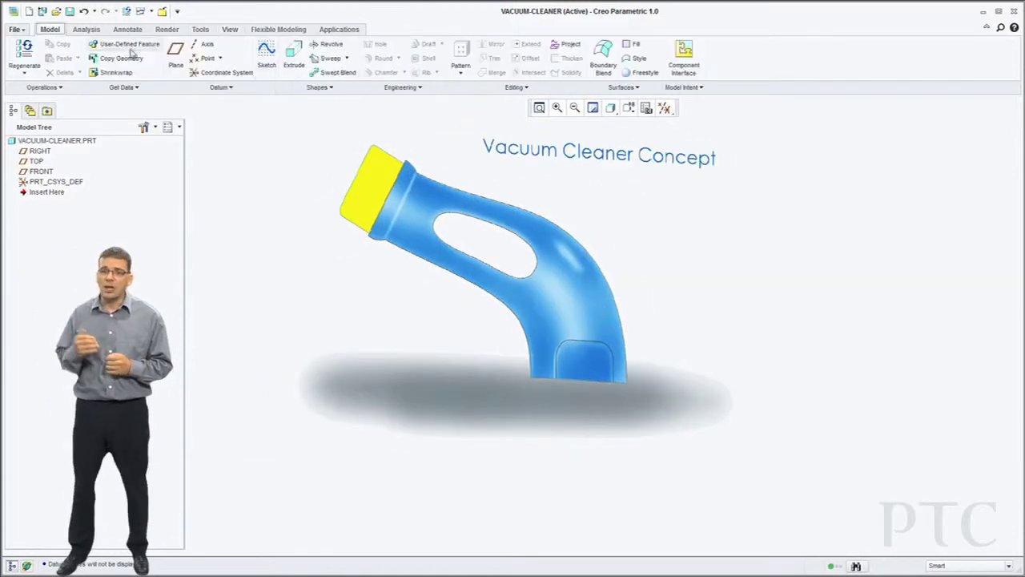
click(643, 73)
click(21, 50)
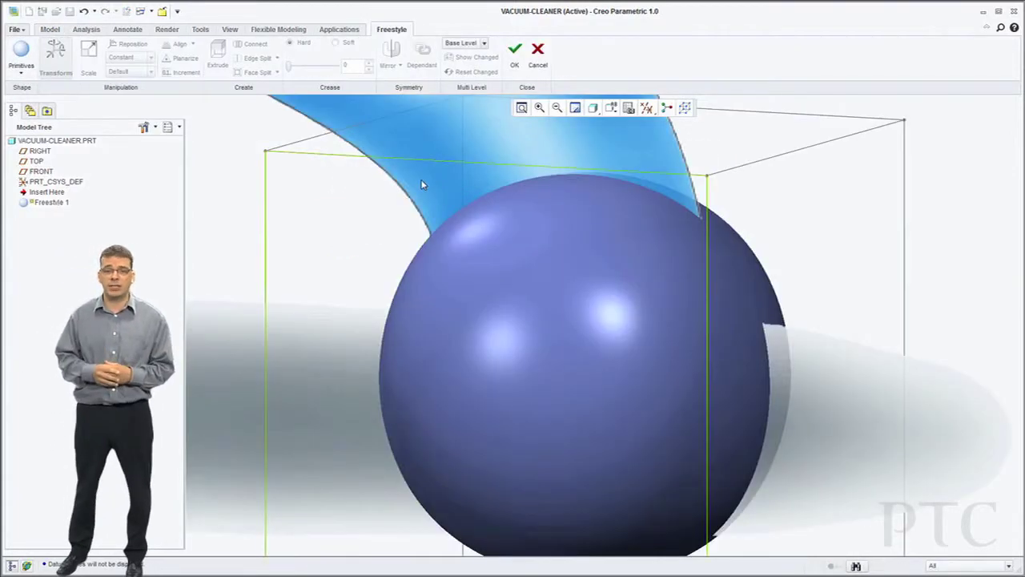
Select the sphere's entire control mesh and scale it down to about the width of the concept's base
drag(471, 231, 733, 487)
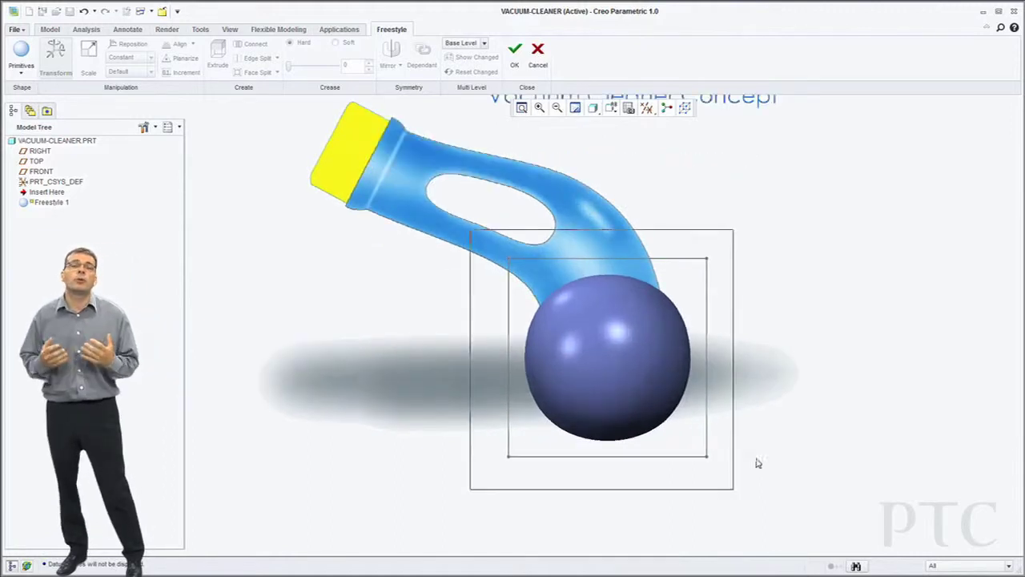
right_click(765, 434)
click(746, 435)
drag(649, 365, 622, 366)
Move the bottom face of the control mesh up to the base line of the concept image
click(505, 458)
drag(505, 458, 728, 384)
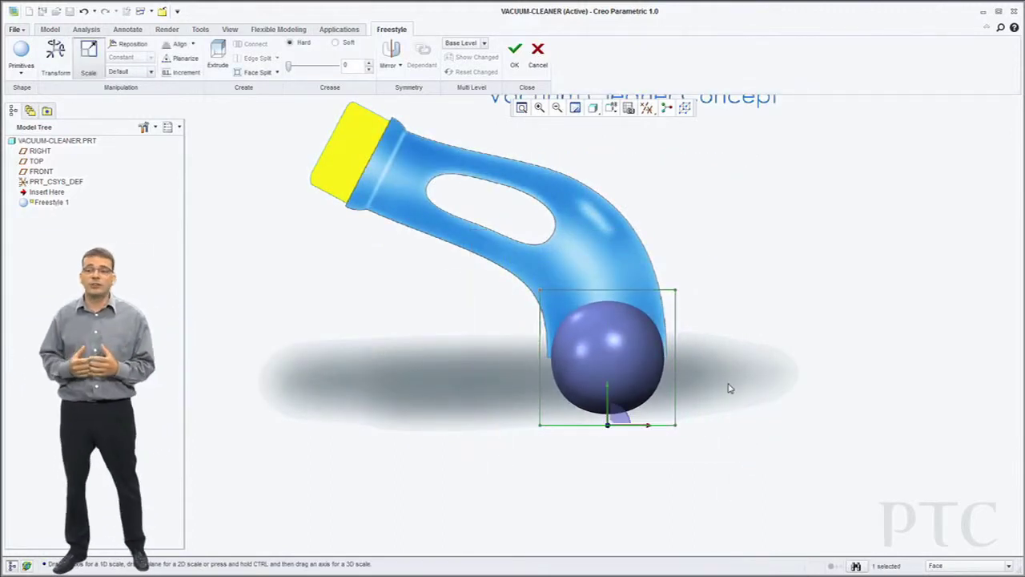
right_click(674, 420)
click(655, 423)
drag(608, 473, 613, 407)
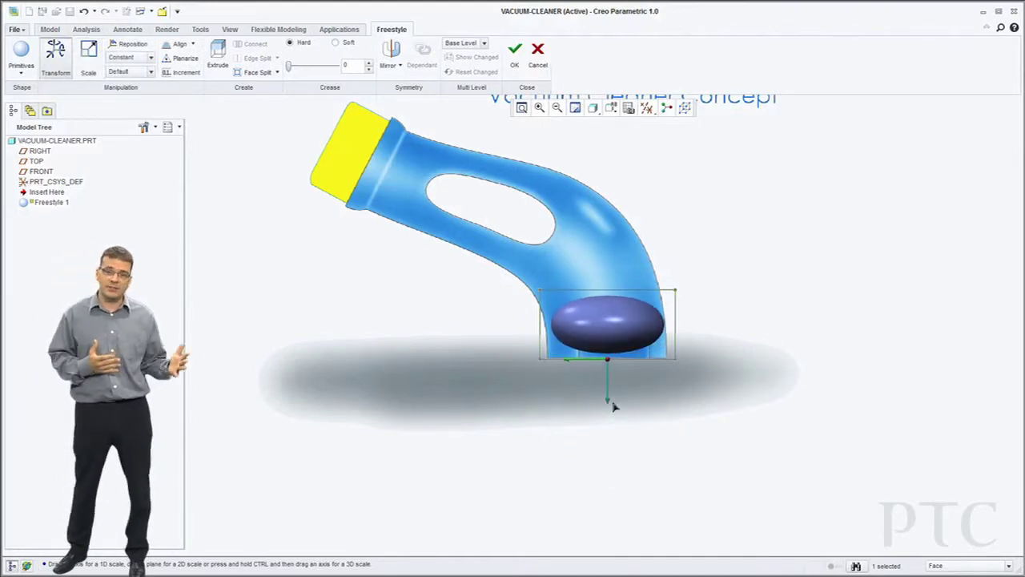
Extrude the mesh's top face in three segments around the bend and along the handle, rotating it to follow the concept shape
scroll(621, 299, down, 2)
drag(465, 251, 754, 291)
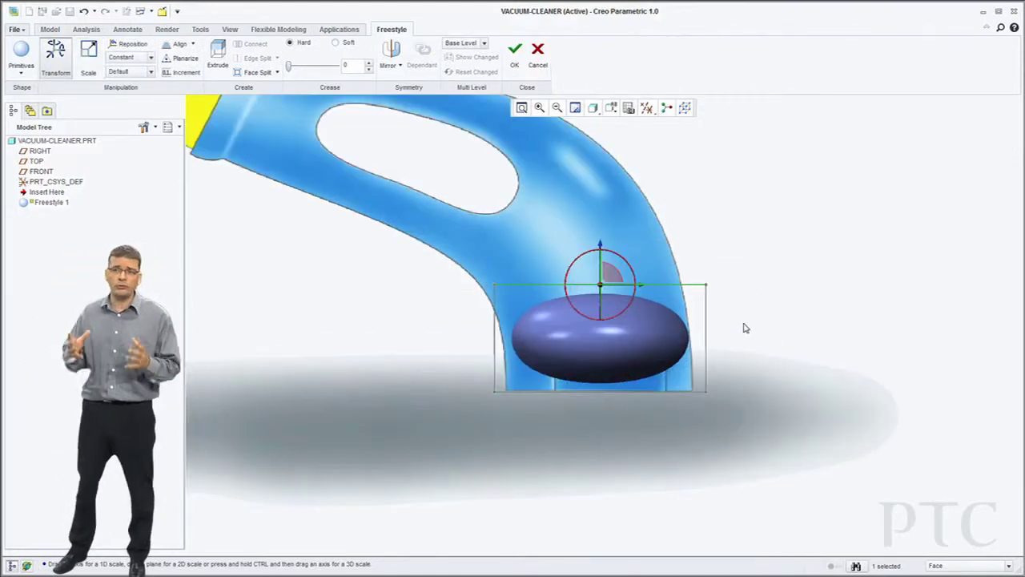
right_click(745, 328)
click(735, 303)
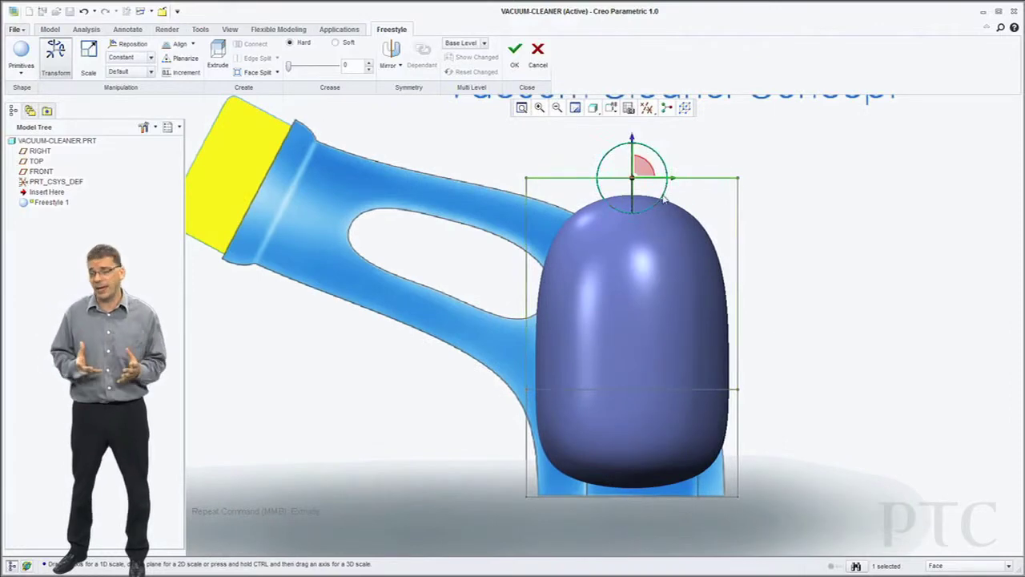
drag(664, 199, 348, 212)
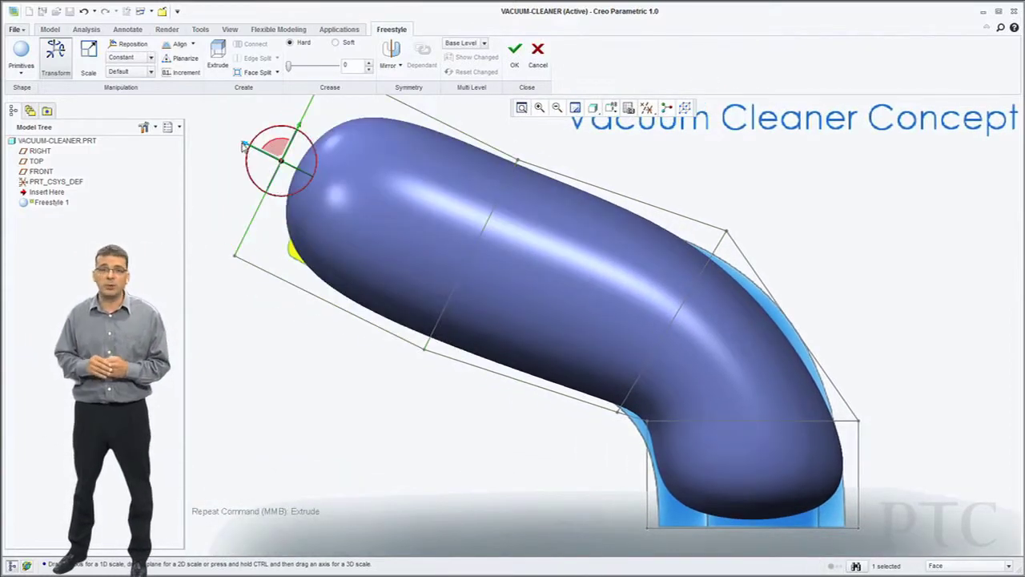
Pull the mesh's end face back to the collar and fit the nearby mesh corners to the handle outline
drag(243, 145, 375, 218)
scroll(334, 267, up, 1)
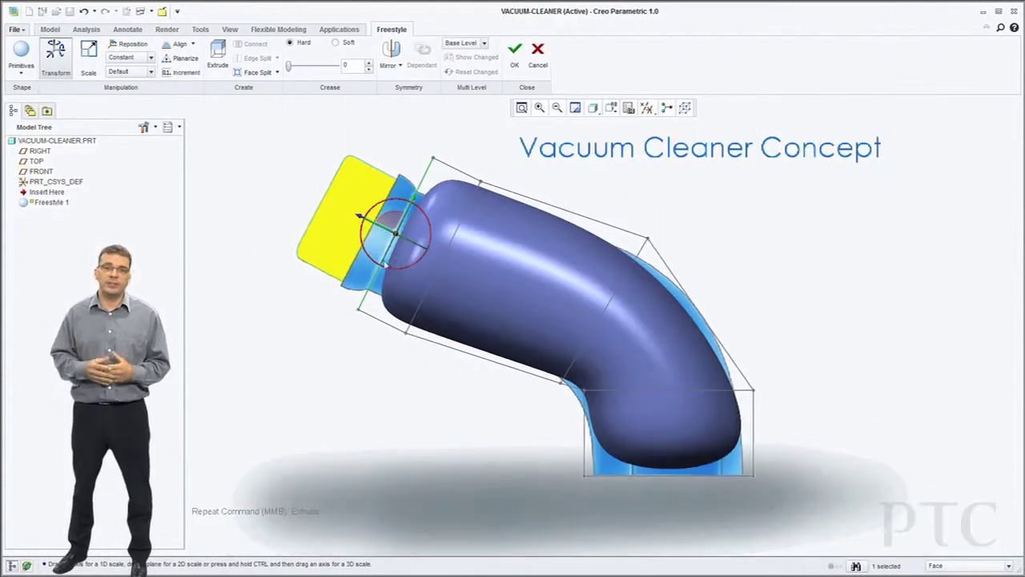
drag(489, 193, 489, 194)
drag(477, 137, 461, 168)
drag(327, 294, 378, 334)
click(465, 403)
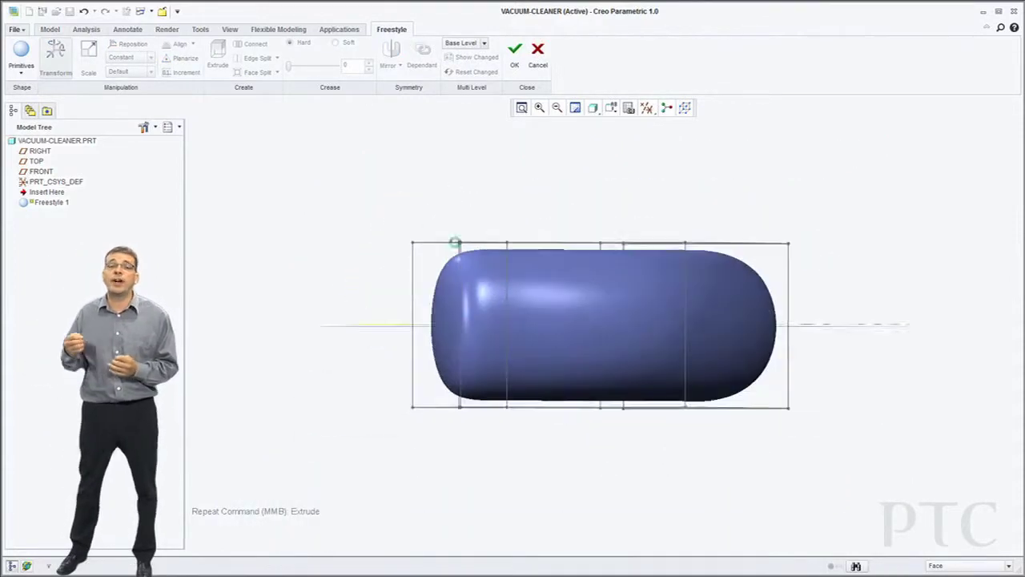
Mirror the mesh about the FRONT plane and move its side faces to adjust the body's width
drag(354, 199, 886, 267)
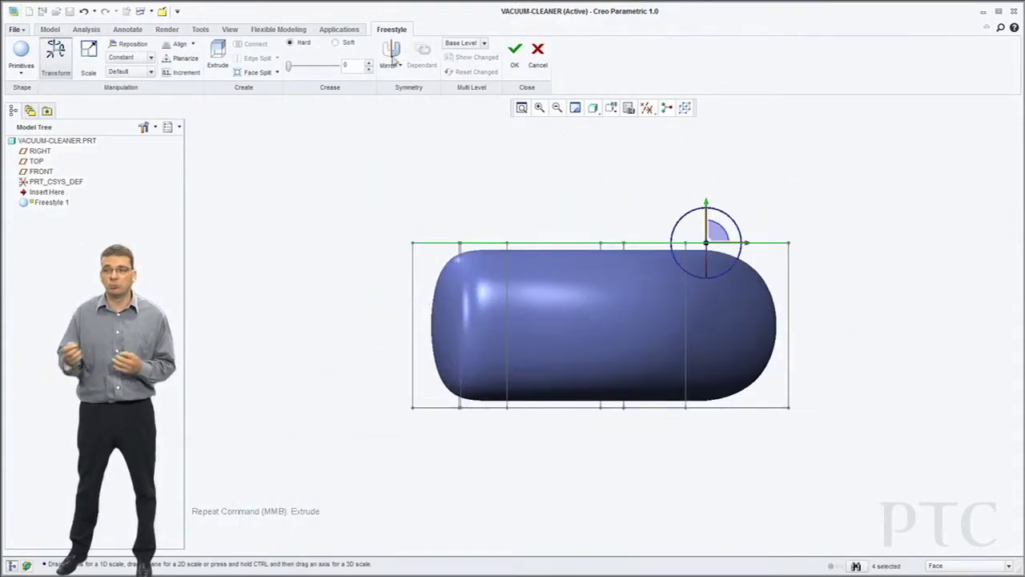
click(41, 171)
drag(412, 441, 886, 391)
drag(706, 435, 681, 436)
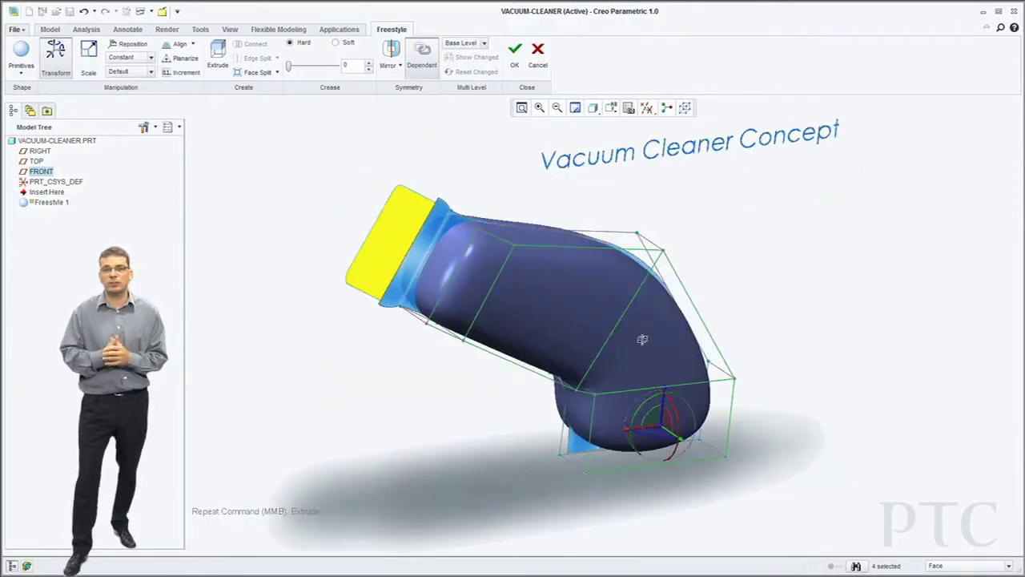
middle_drag(643, 340, 654, 338)
click(710, 268)
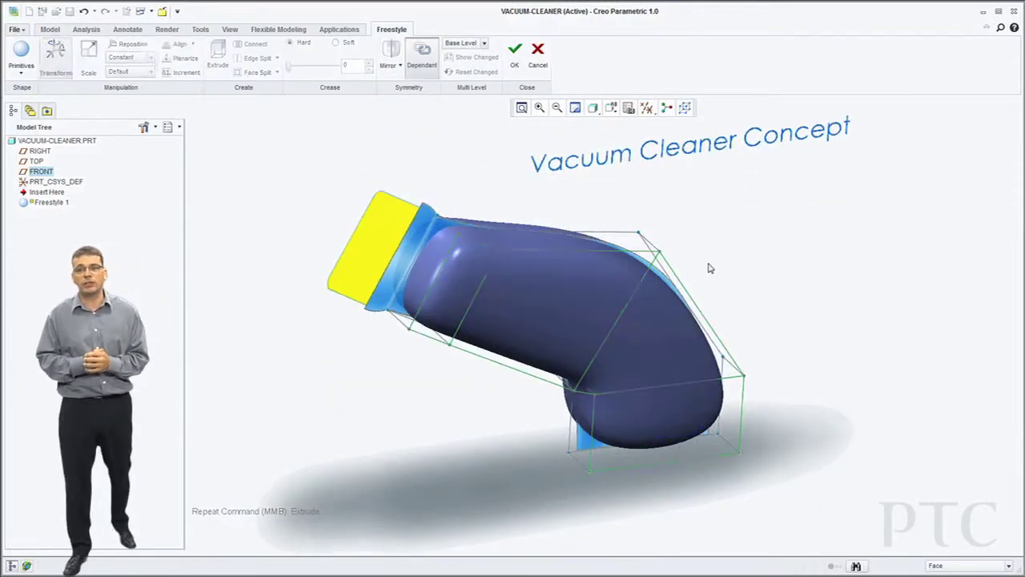
Split the body's side lengthwise into three strips and move the middle strip at the base slightly outward
click(439, 277)
click(277, 57)
click(252, 89)
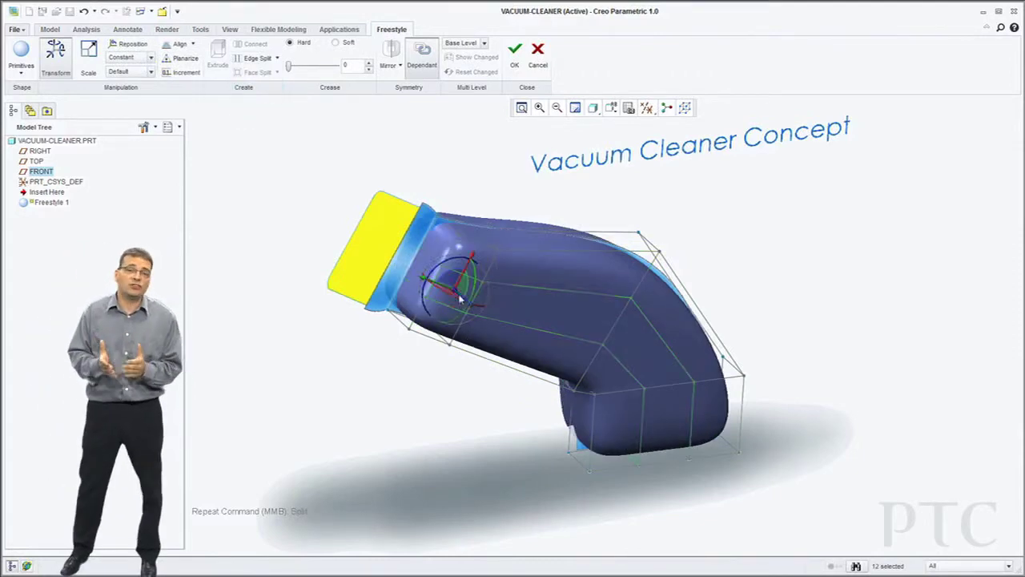
click(663, 425)
drag(694, 453, 694, 455)
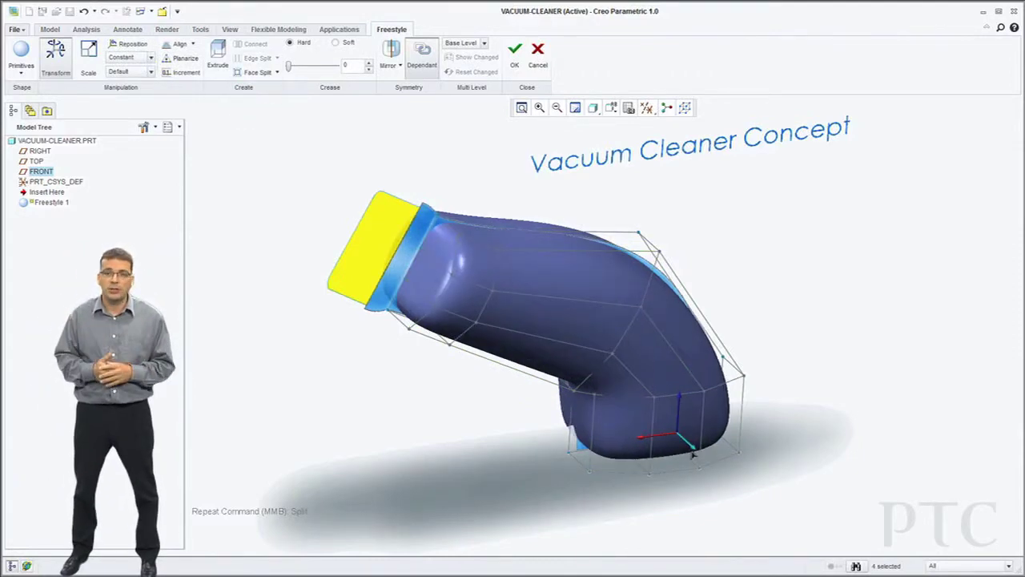
click(783, 339)
Delete the mesh's end faces at the collar and at the base to open both ends
click(442, 243)
ctrl+click(419, 317)
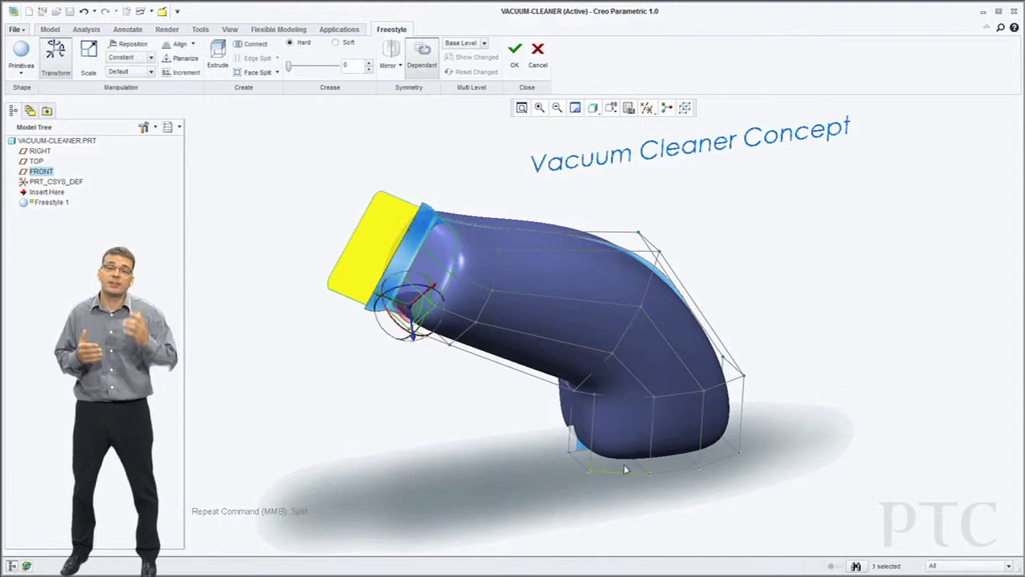
ctrl+click(616, 468)
ctrl+click(716, 455)
right_click(791, 390)
click(792, 415)
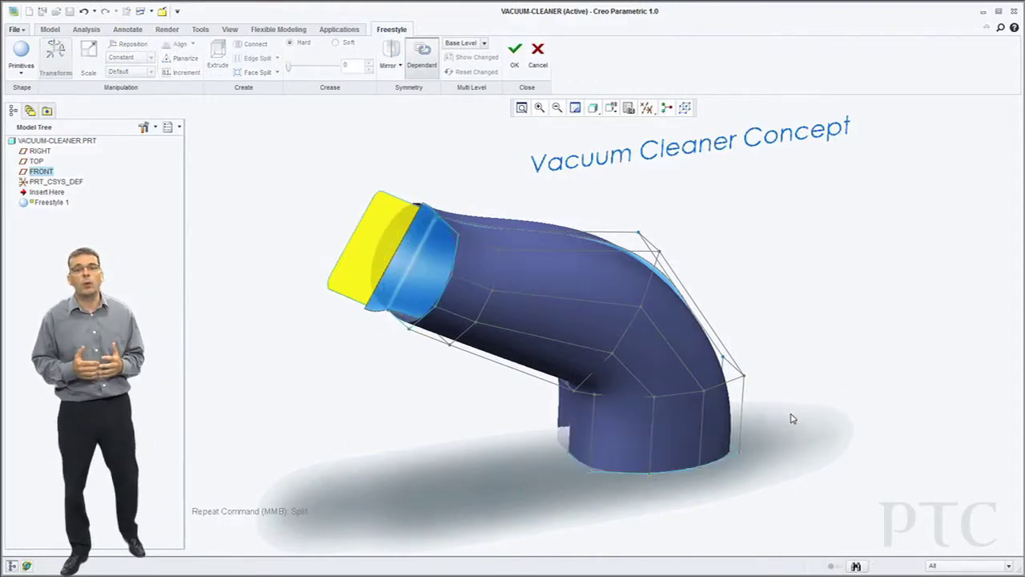
Set the dragger orientation to Along Edge and move the vertices at the outer bend, lower collar corner and inner bend slightly inward
middle_drag(698, 388, 577, 281)
scroll(620, 254, down, 2)
shift+middle_drag(784, 297, 764, 300)
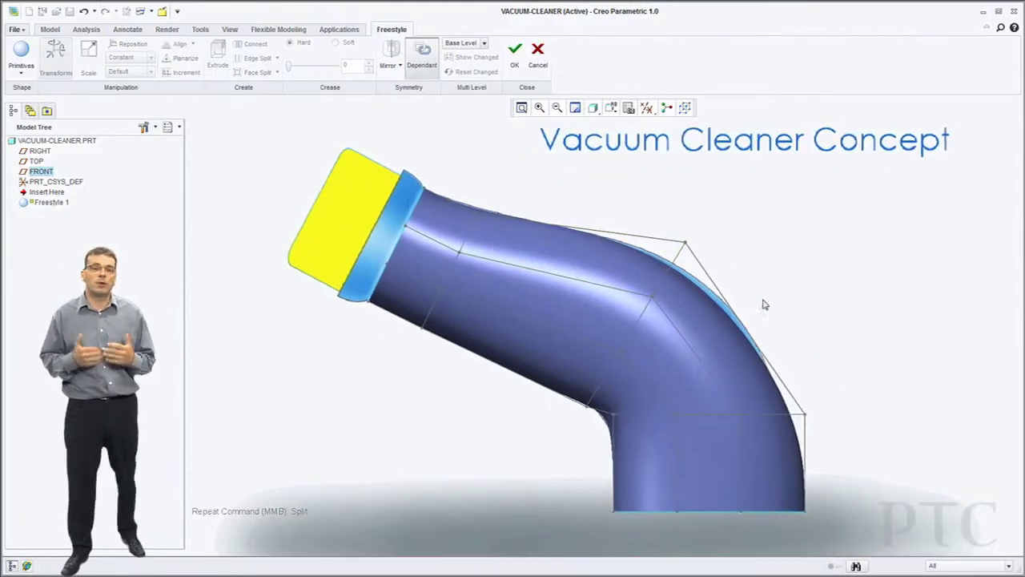
click(425, 192)
click(695, 253)
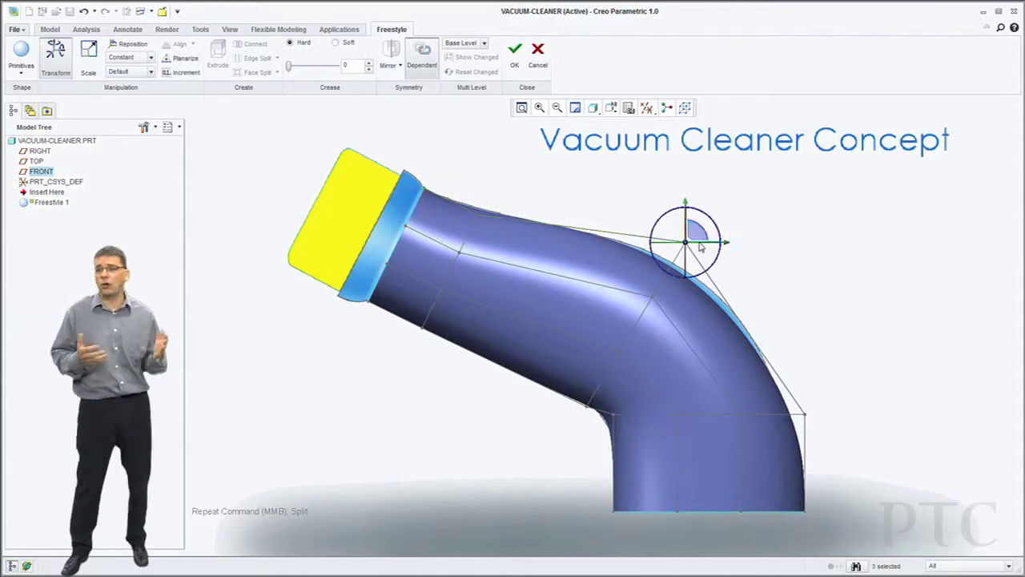
right_click(700, 248)
click(724, 355)
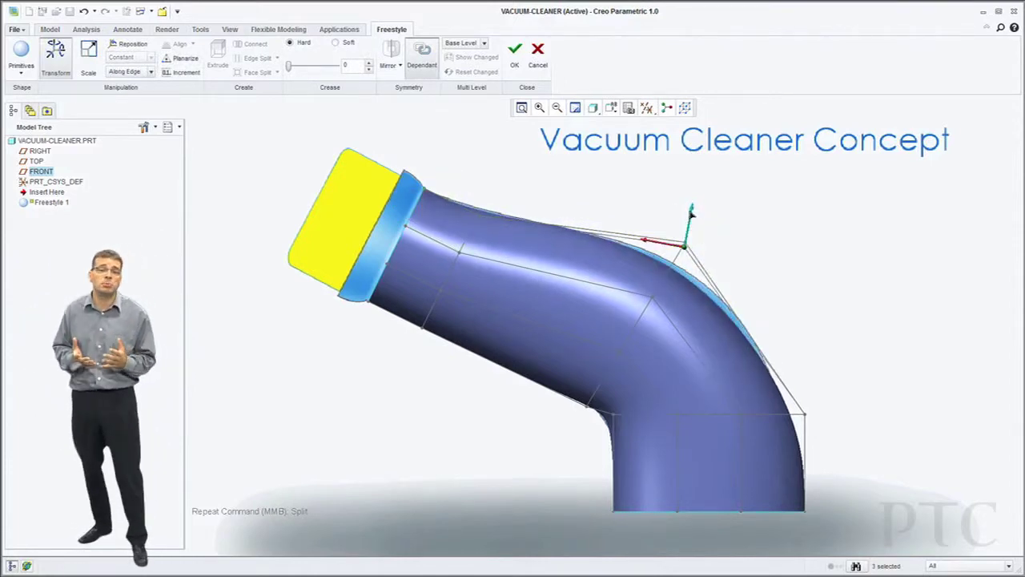
click(372, 306)
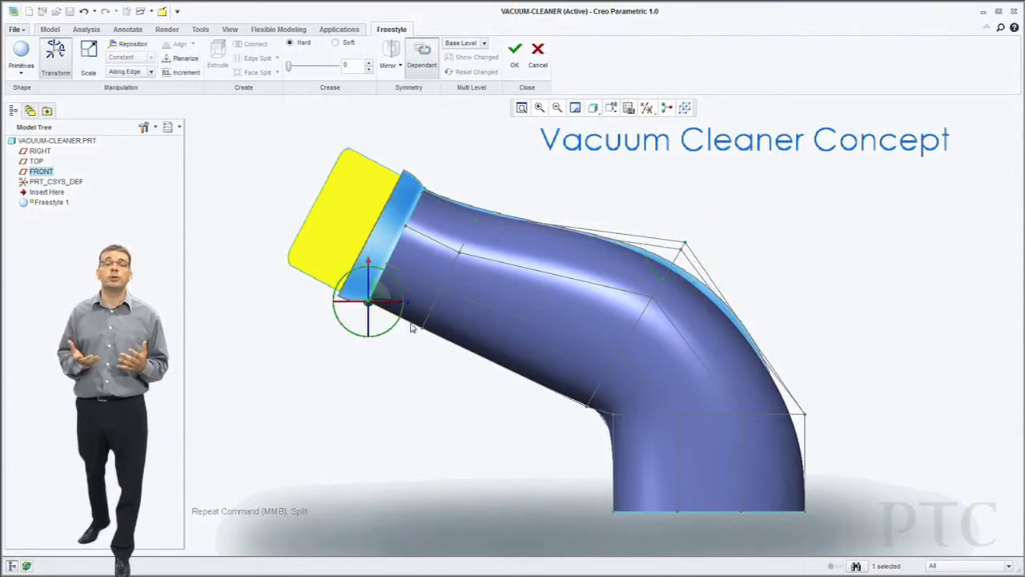
click(587, 411)
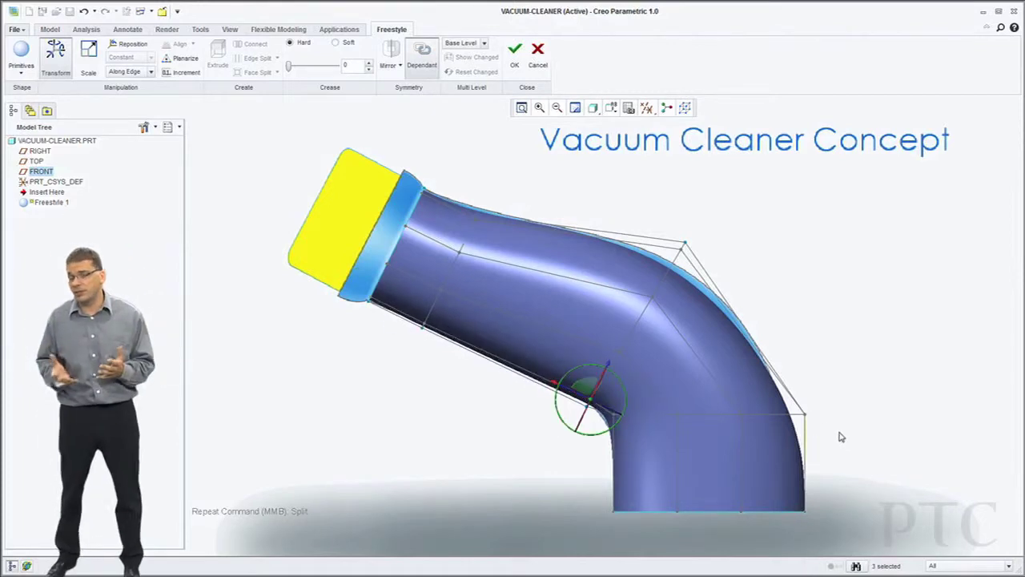
Move the corner vertices of the base section slightly inward along their edges
click(805, 414)
click(805, 512)
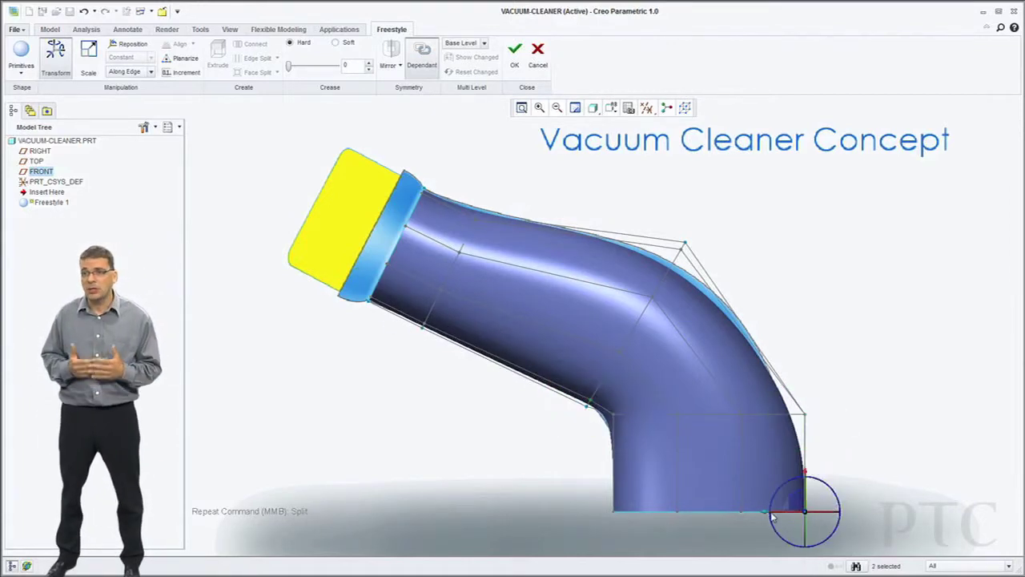
drag(765, 512, 759, 513)
click(617, 511)
click(614, 416)
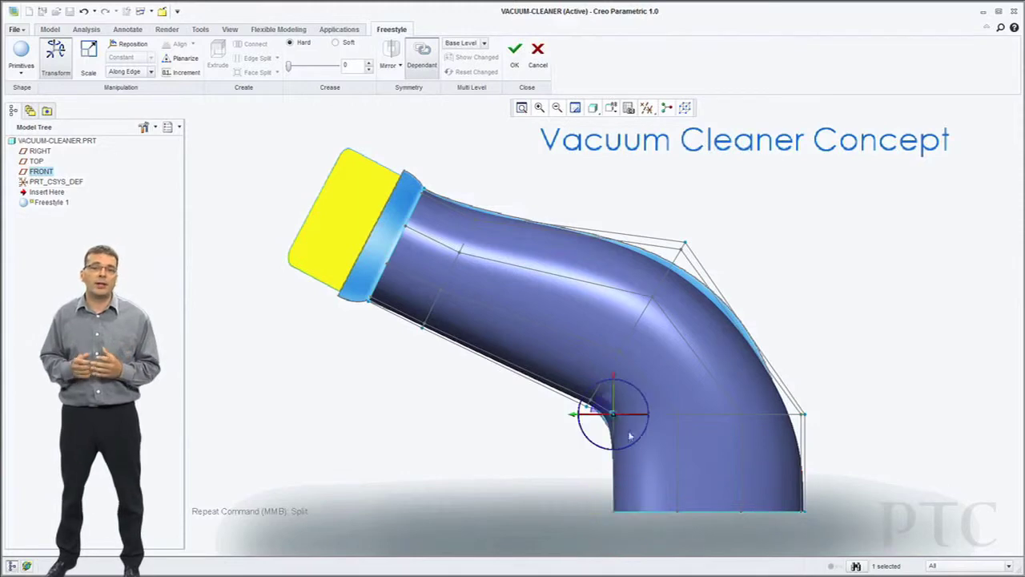
click(564, 459)
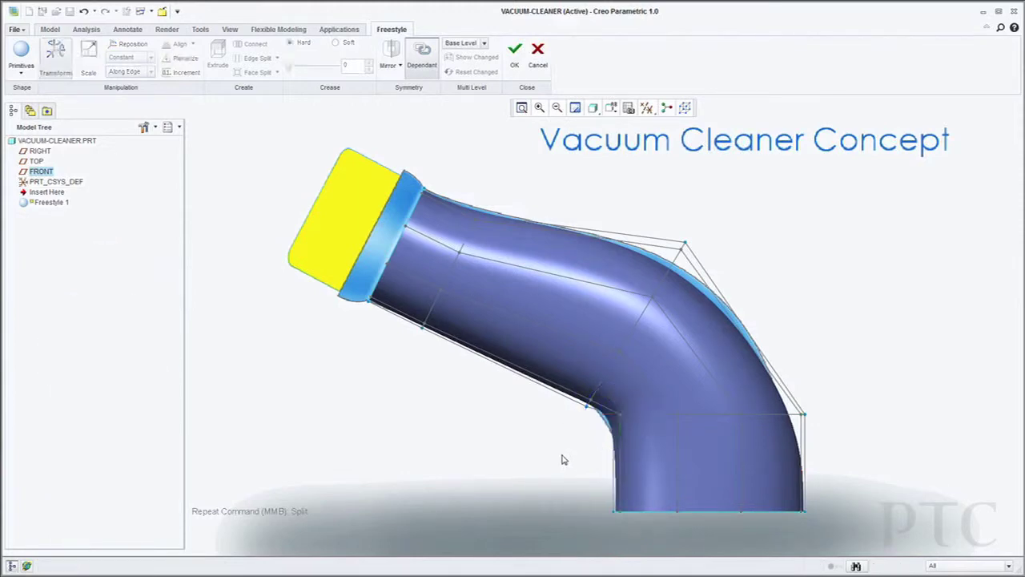
Set the dragger orientation back to Default and move both sides of the base section inward to the concept outline
drag(640, 427, 645, 427)
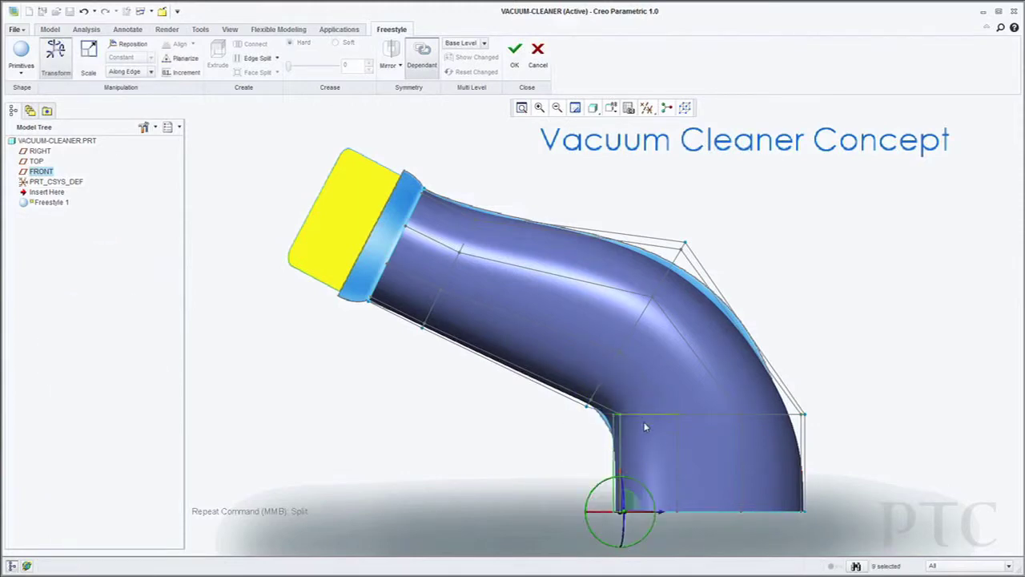
right_click(633, 502)
click(681, 564)
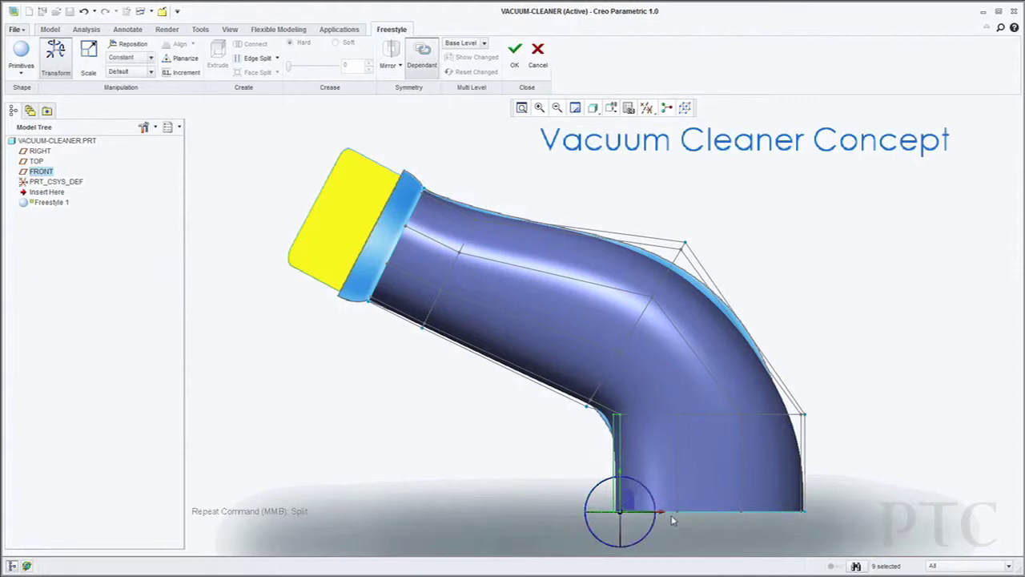
drag(659, 512, 664, 514)
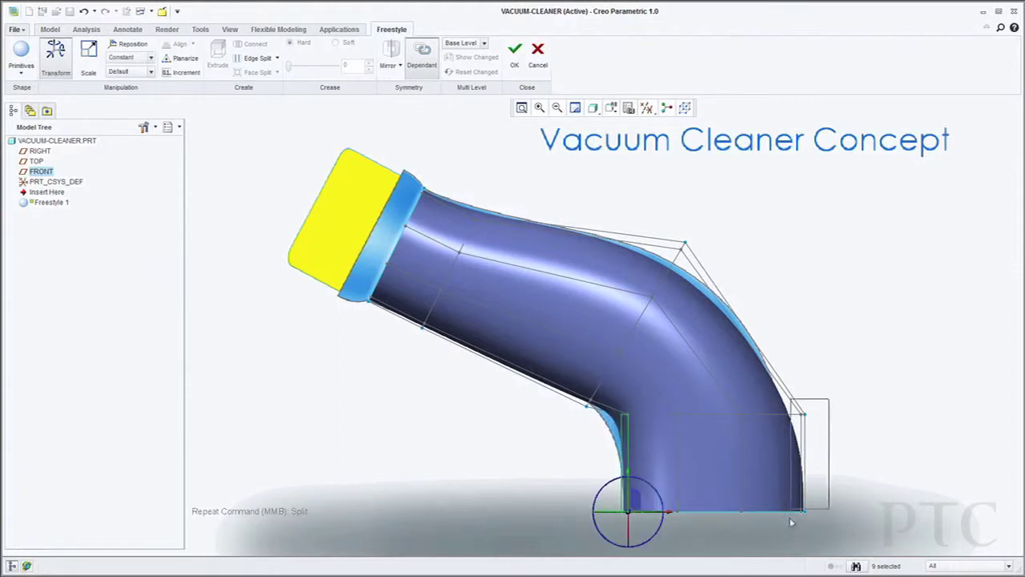
drag(790, 519, 789, 519)
drag(840, 416, 830, 418)
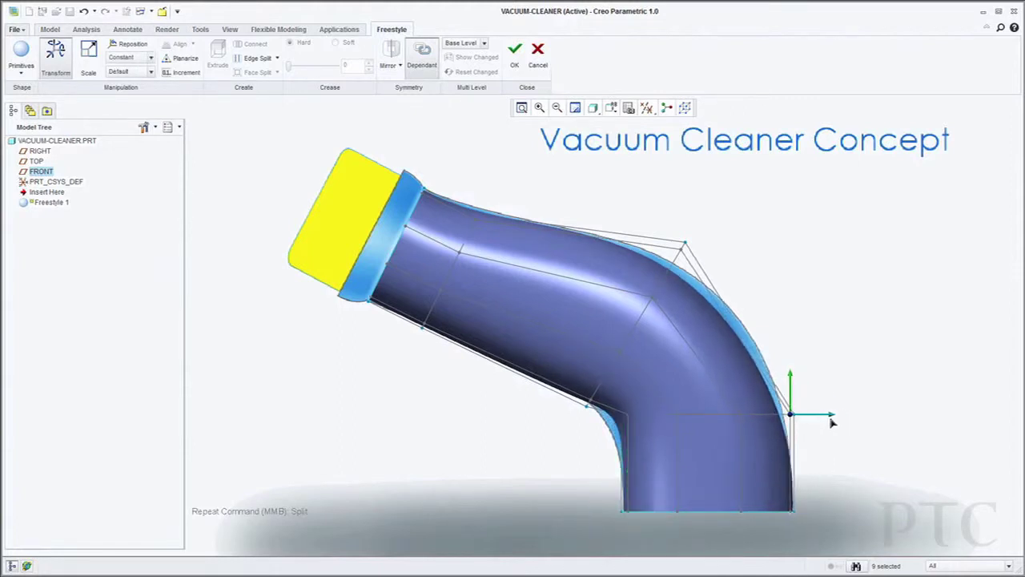
Move the underside vertices at the inner bend and behind the collar to match the concept outline
scroll(595, 433, down, 1)
drag(601, 434, 636, 411)
drag(567, 420, 594, 372)
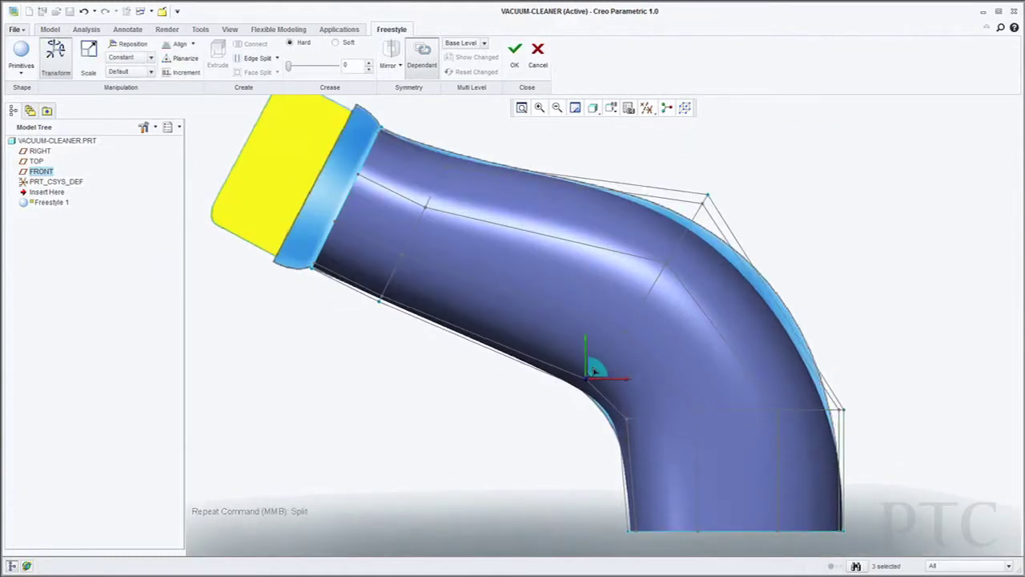
click(599, 454)
drag(358, 328, 391, 271)
click(523, 417)
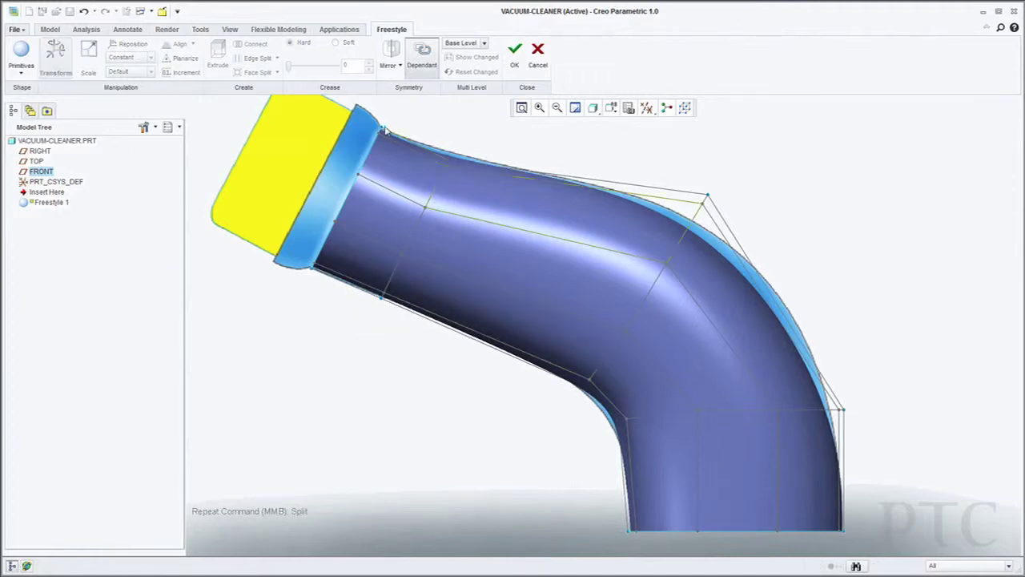
Fit the vertices of the upper neck, outer bend and inner bend to the outline of the concept image
drag(462, 183, 462, 181)
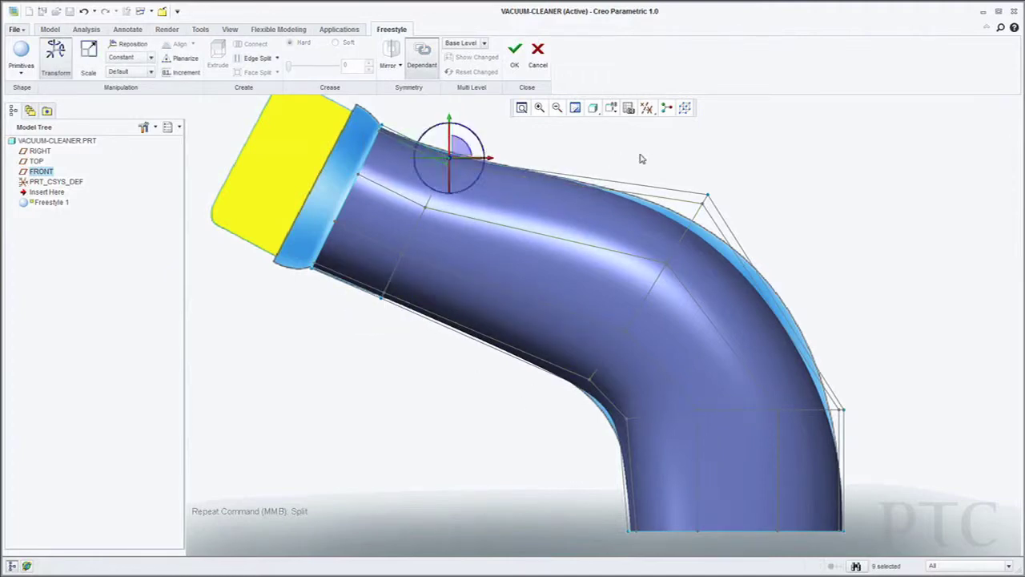
drag(694, 181, 732, 220)
drag(718, 184, 741, 180)
click(862, 279)
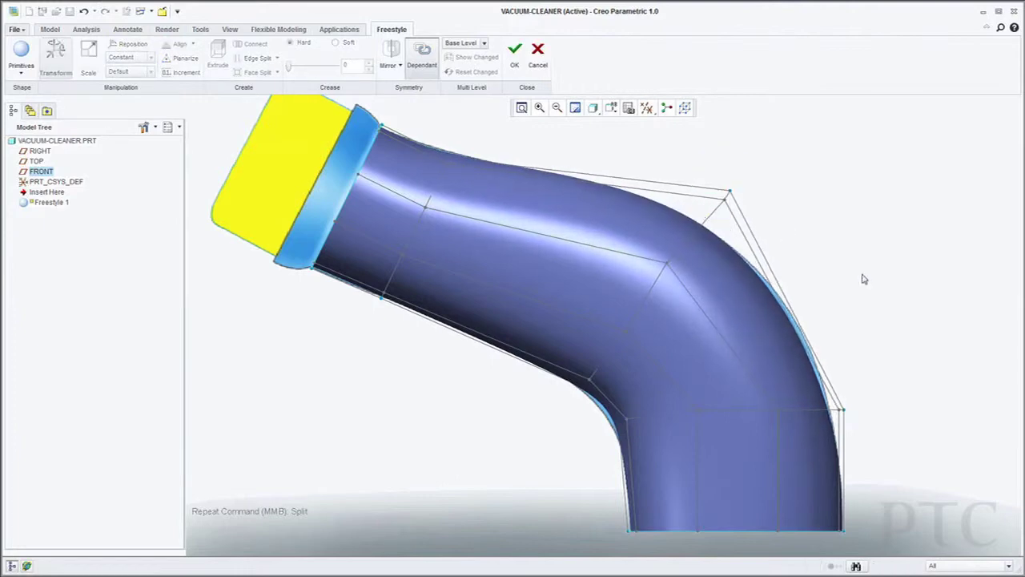
shift+middle_drag(706, 372, 720, 346)
click(663, 389)
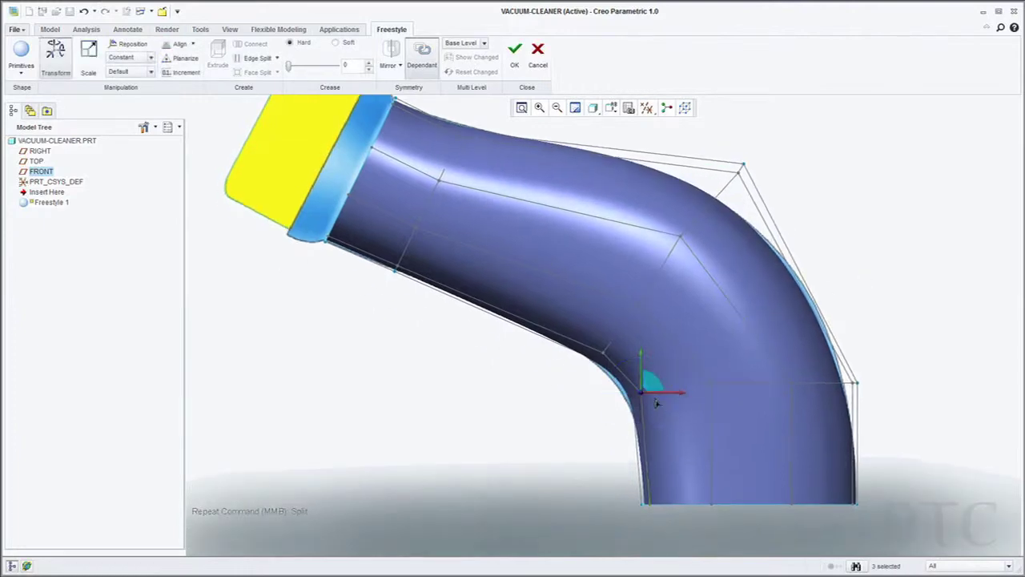
Connect the neck's side face with its mirrored counterpart to open a through hole for the hand grip
click(553, 264)
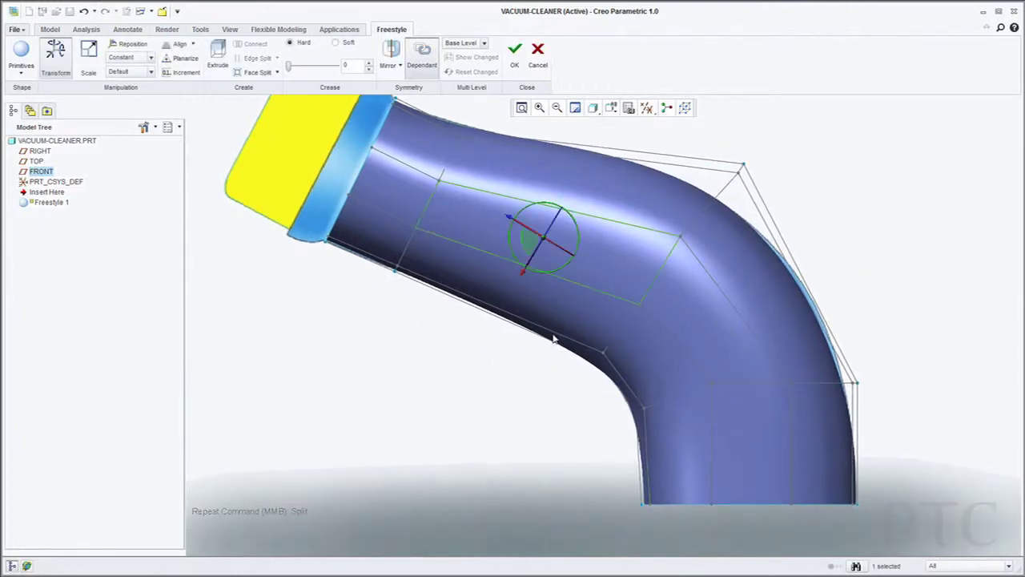
drag(390, 355, 870, 412)
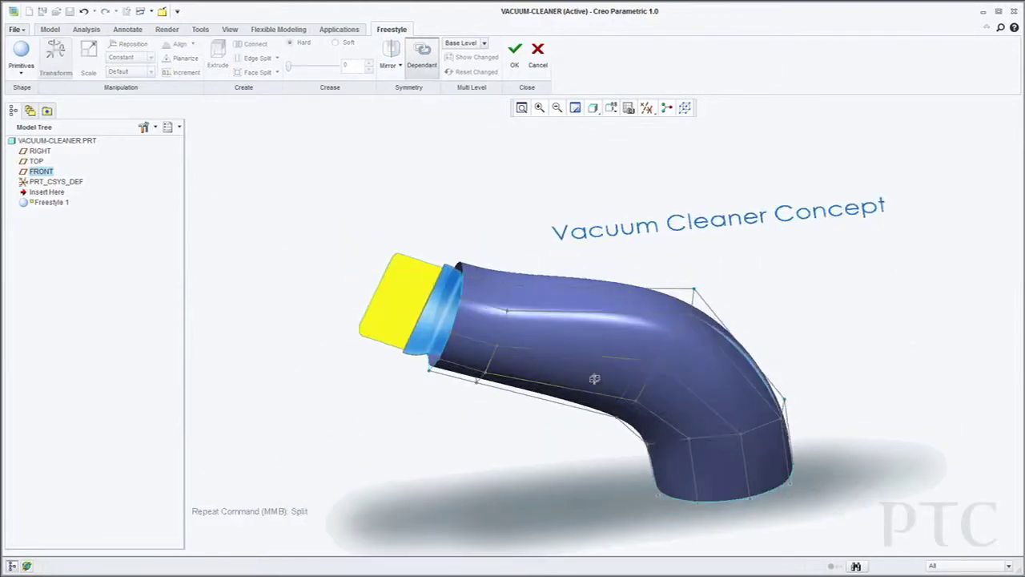
click(593, 295)
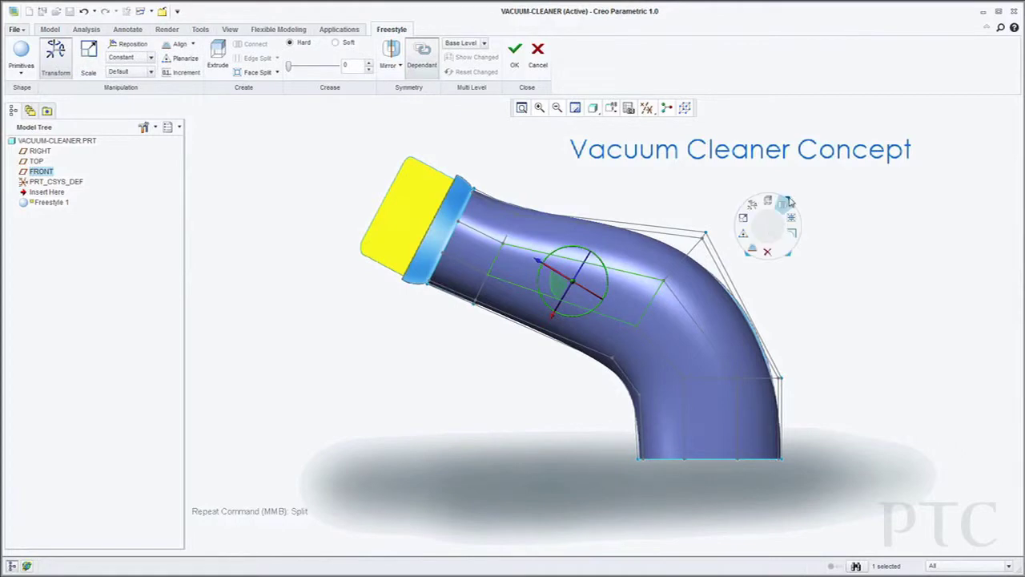
click(805, 178)
scroll(598, 196, down, 2)
shift+middle_drag(601, 322, 590, 311)
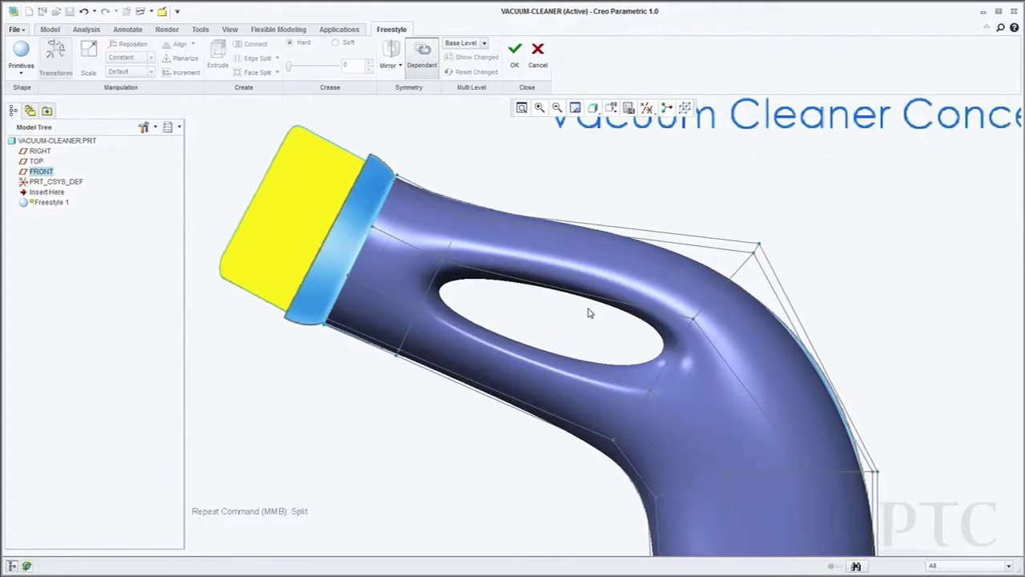
Move the upper, lower, front and rear edges of the grip opening to adjust its shape to the concept image
click(588, 301)
drag(561, 322, 567, 308)
click(538, 349)
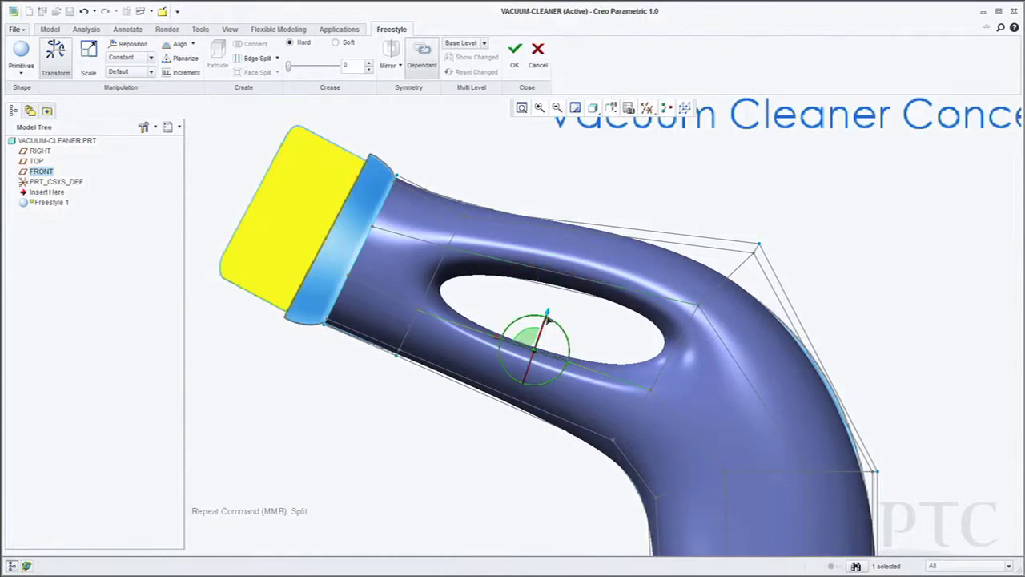
click(467, 299)
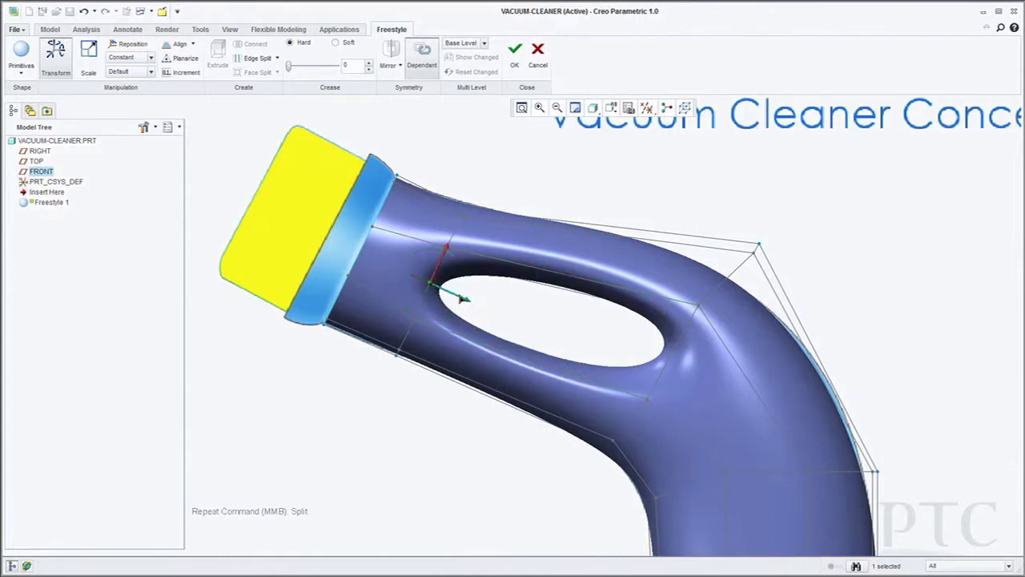
drag(462, 299, 453, 295)
click(675, 364)
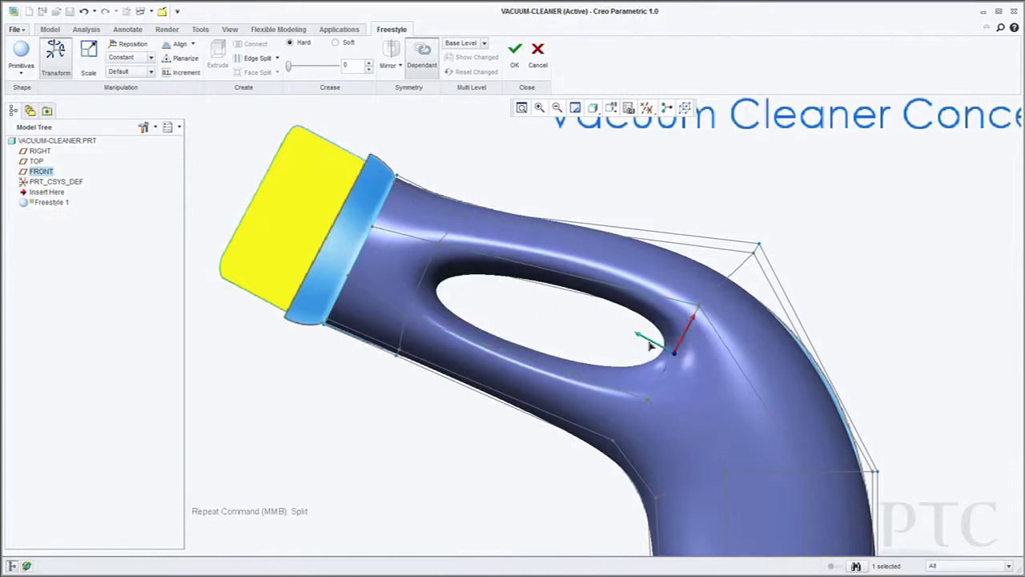
Split the upper edge of the grip opening and fit the vertices along the top of the grip to the concept outline
click(580, 280)
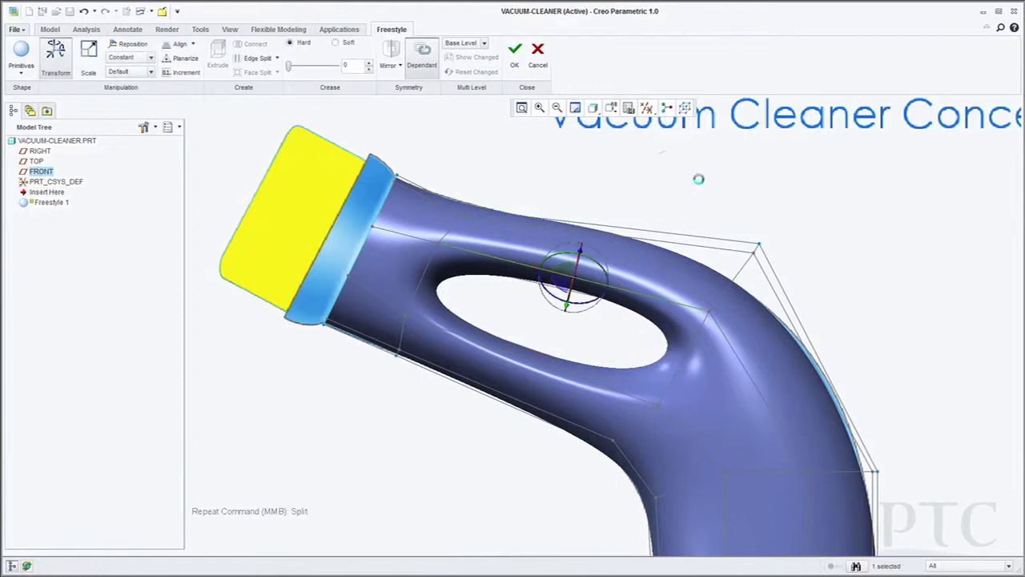
click(481, 217)
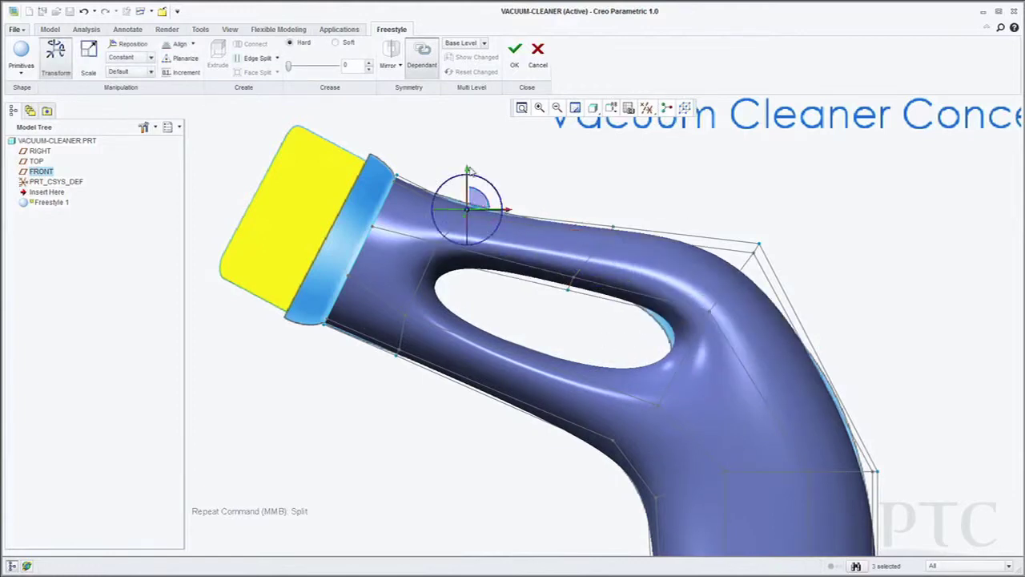
drag(469, 169, 469, 165)
click(614, 228)
drag(629, 222, 620, 230)
Move the upper and lower vertices of the outer bend to match the concept outline
click(759, 243)
drag(774, 240, 783, 279)
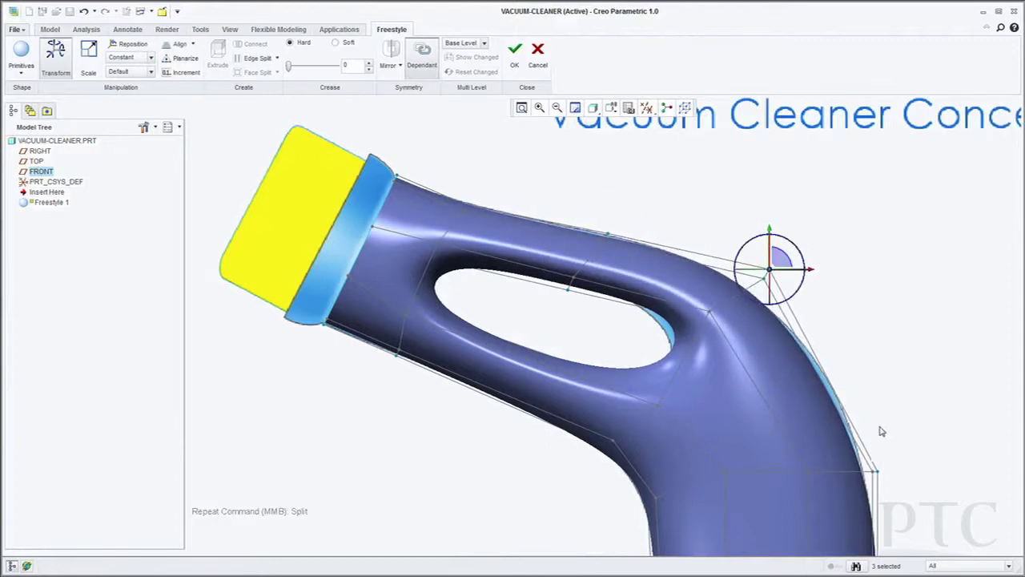
click(876, 471)
drag(881, 462, 882, 443)
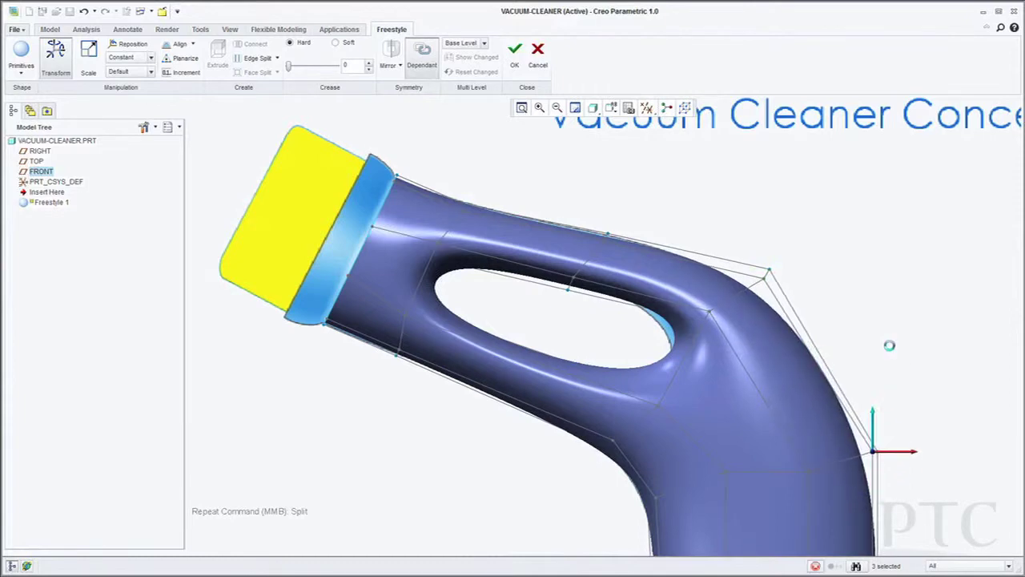
Move the middle of the grip opening's upper edge and its rear upper corner to match the concept outline
click(568, 285)
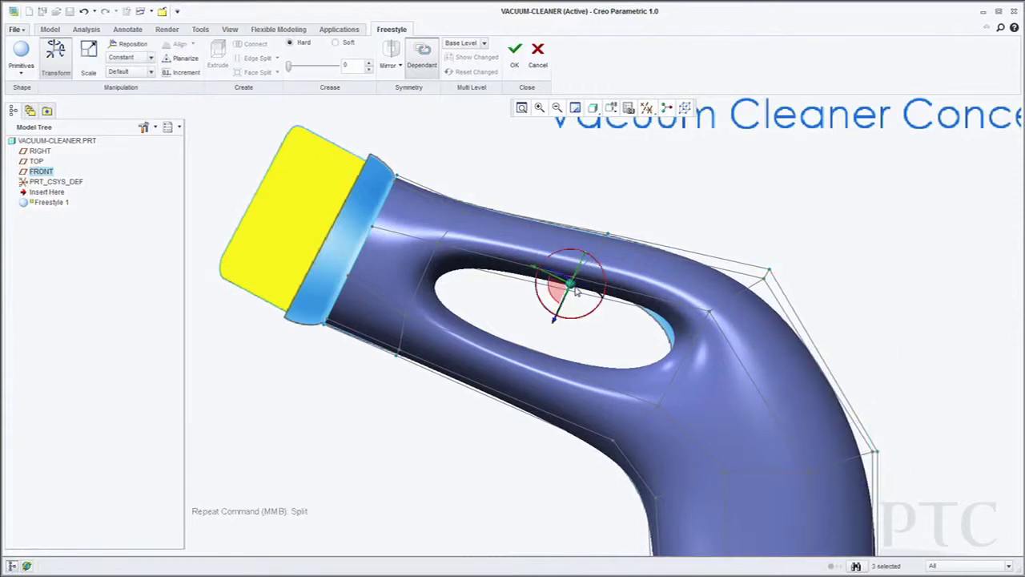
drag(560, 309, 567, 289)
click(678, 326)
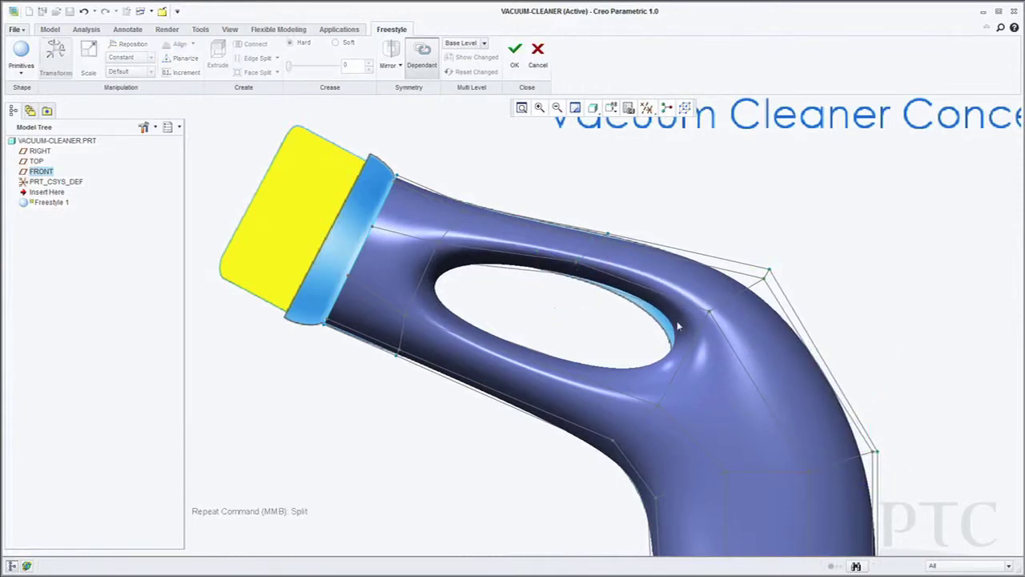
click(701, 319)
drag(695, 317, 693, 330)
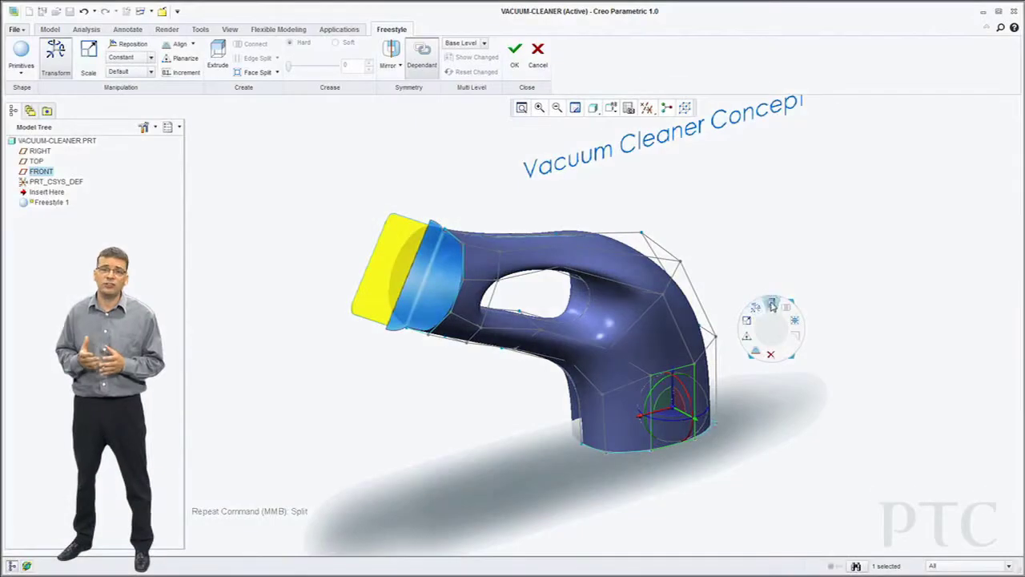
Extrude the base's side face outward into a long arm with its end edges creased at 100, and delete the arm's underside face
drag(726, 439, 848, 521)
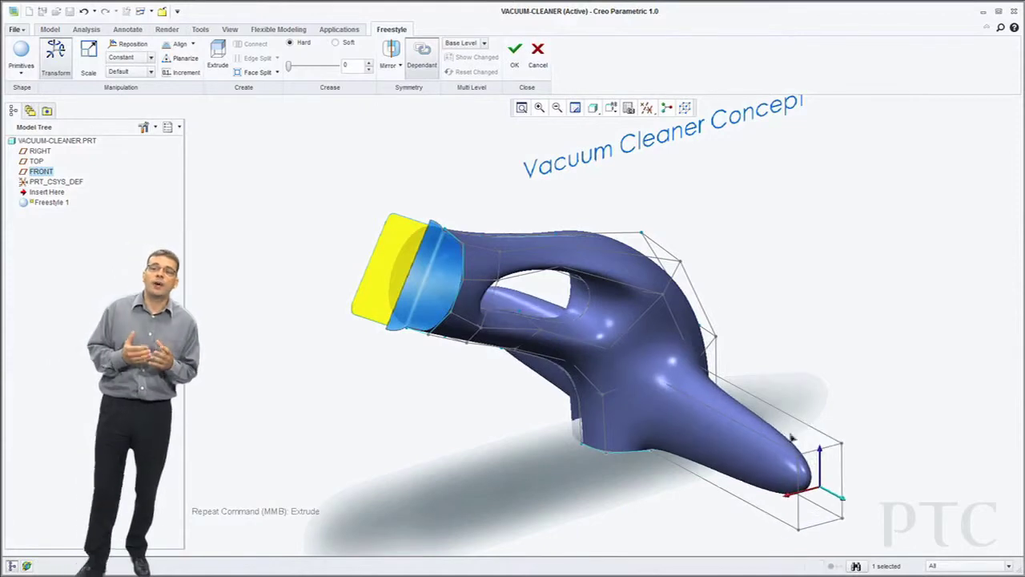
middle_drag(705, 296, 424, 305)
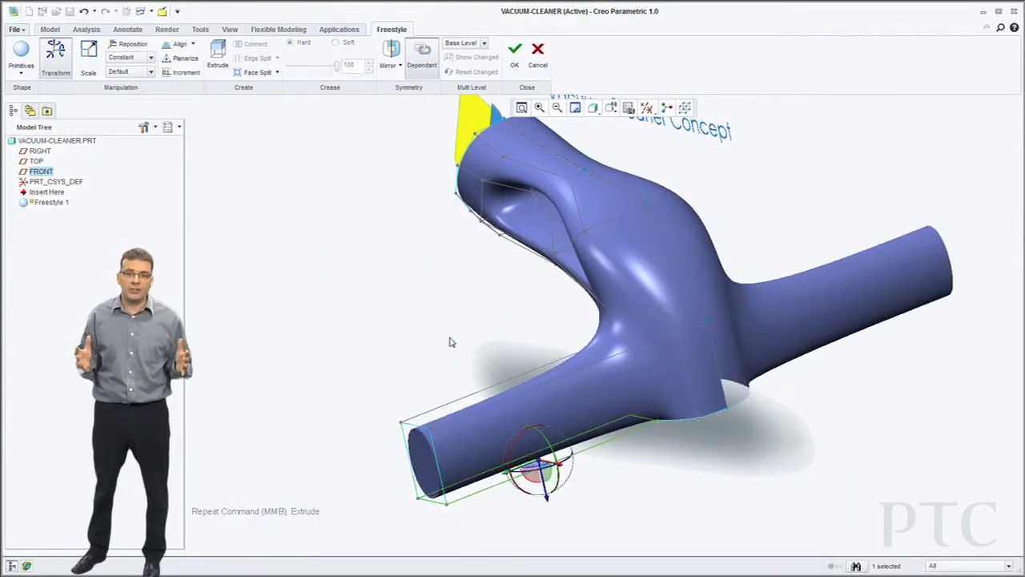
right_click(444, 323)
click(444, 349)
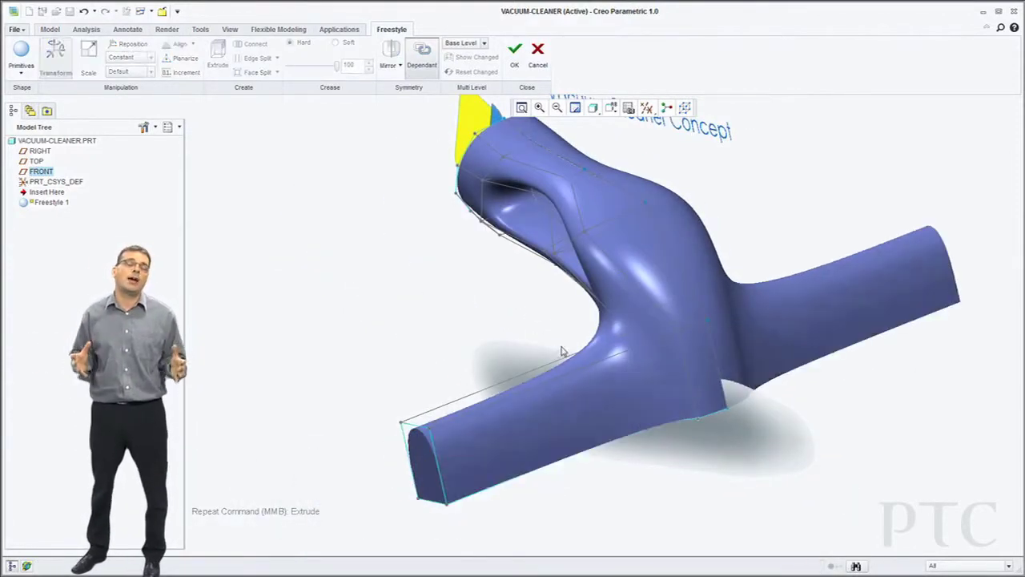
Move the top edge of the arm's end face to reshape the end
middle_drag(564, 350, 555, 420)
click(539, 453)
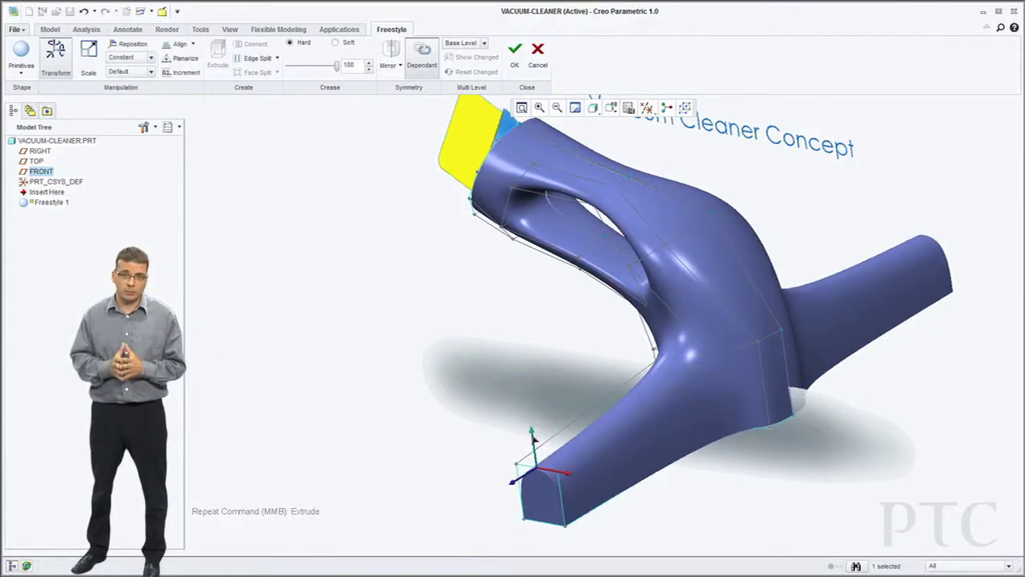
drag(513, 487, 458, 419)
click(458, 419)
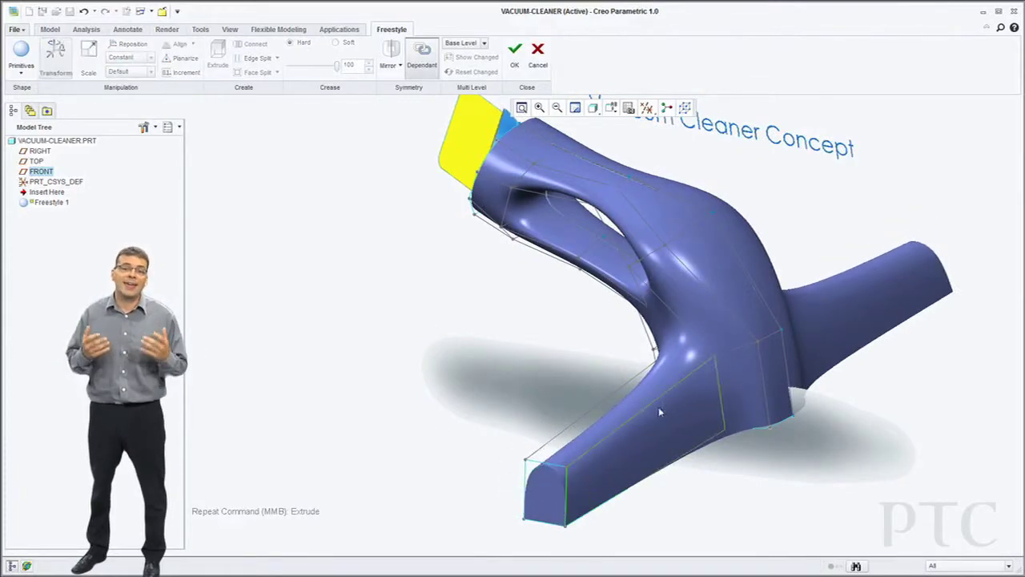
Adjust the control mesh at the inner-bend side where the arm joins the body
middle_drag(661, 412, 615, 438)
click(589, 445)
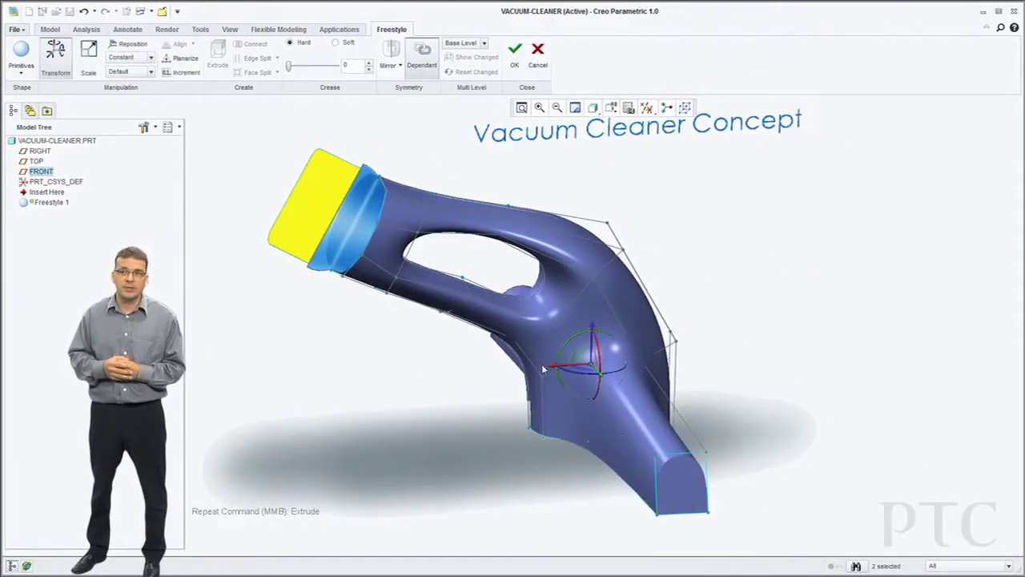
drag(542, 374, 576, 342)
click(516, 405)
click(573, 366)
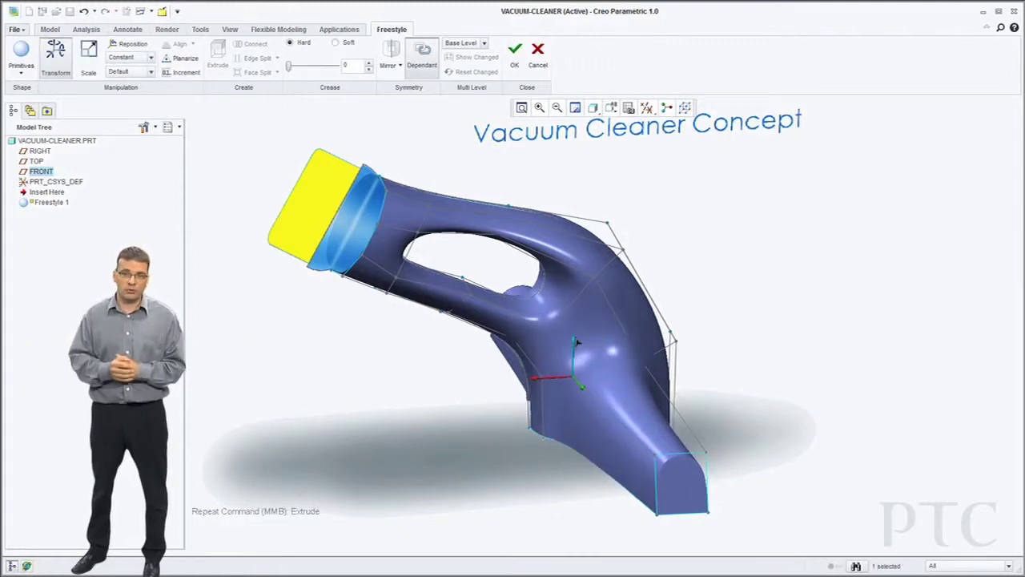
Shift the two selected mesh elements at the outer-bend side of the arm's junction rearward, away from the neck
middle_drag(625, 368, 561, 372)
click(673, 439)
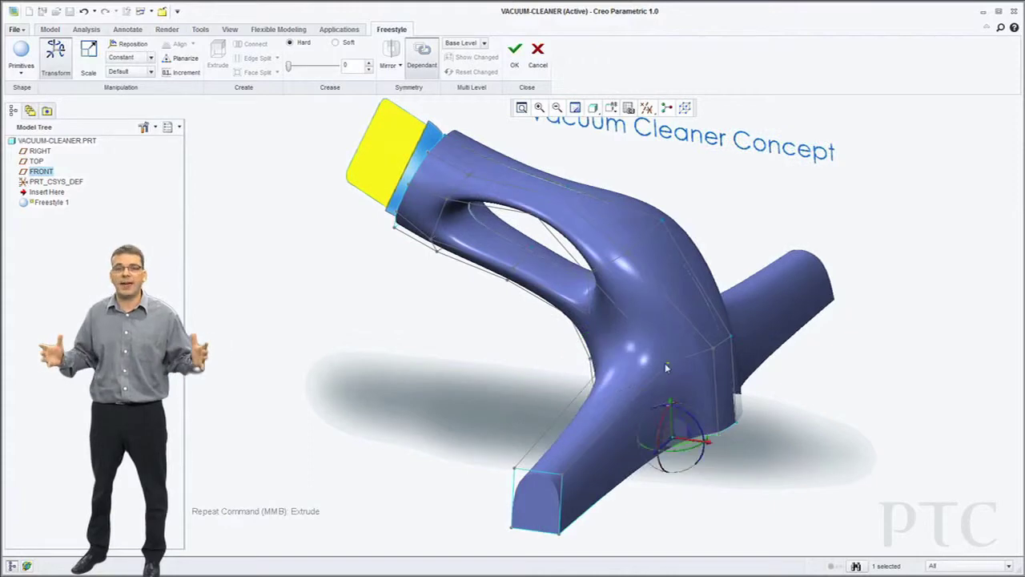
click(667, 363)
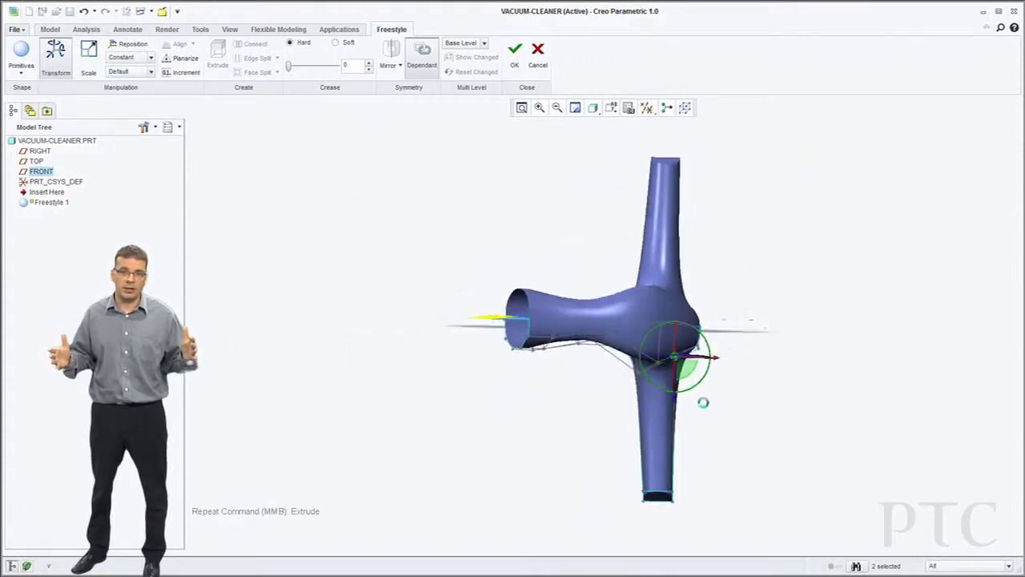
scroll(702, 403, down, 5)
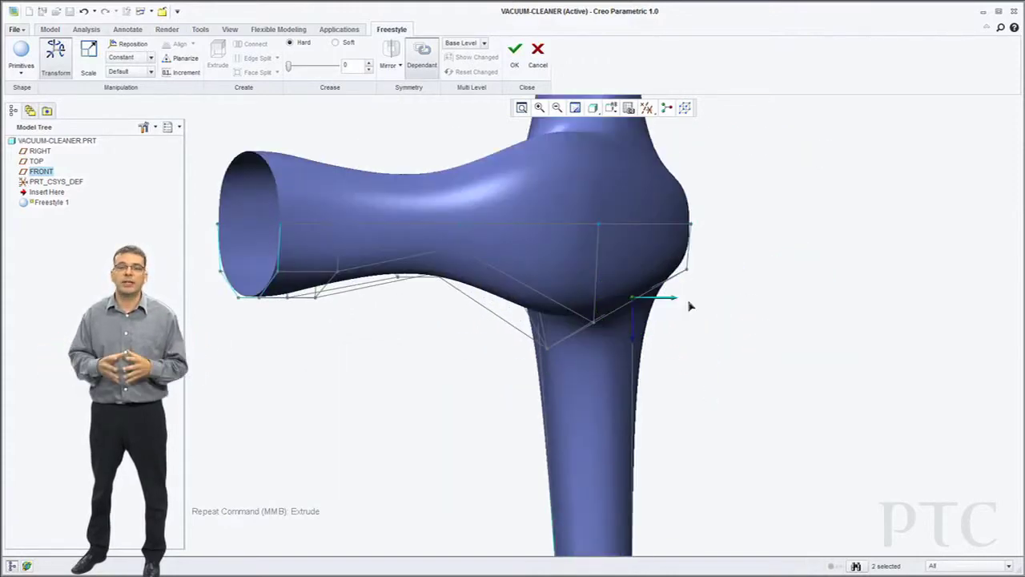
drag(690, 305, 726, 318)
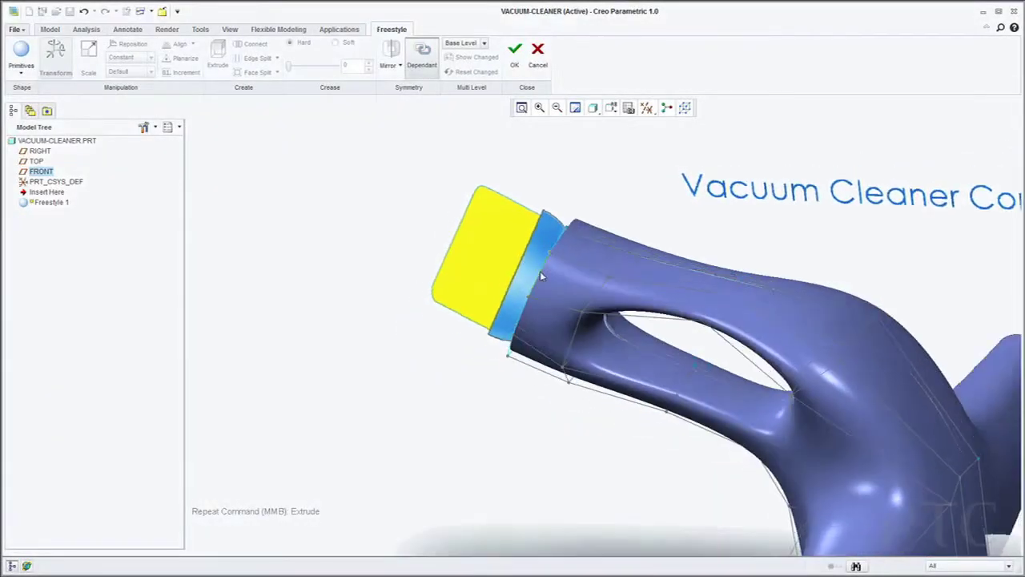
Extrude the neck's open-end edge loop in two consecutive sections over the blue collar
click(540, 272)
scroll(546, 265, down, 3)
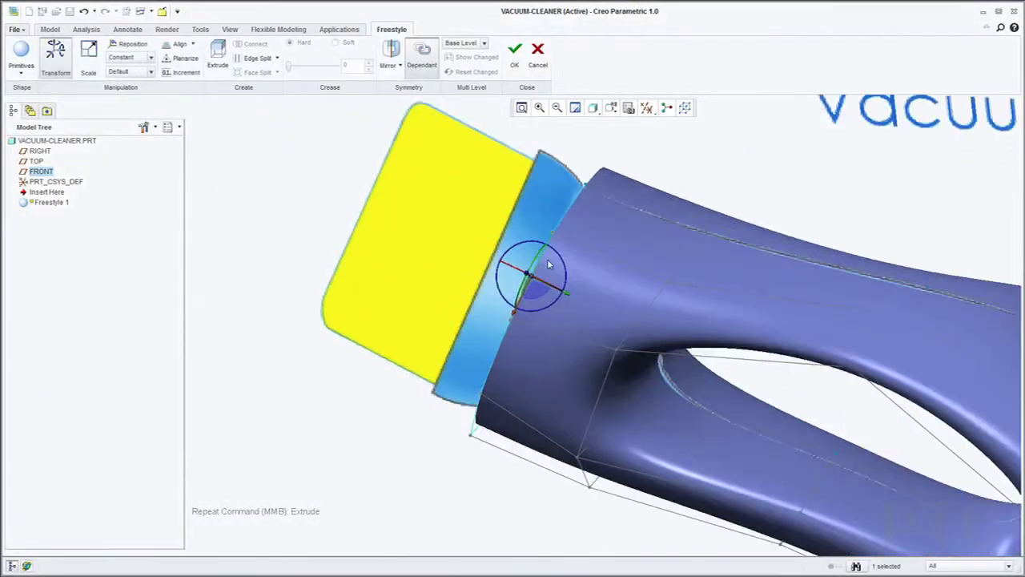
shift+click(546, 256)
right_click(676, 148)
click(673, 127)
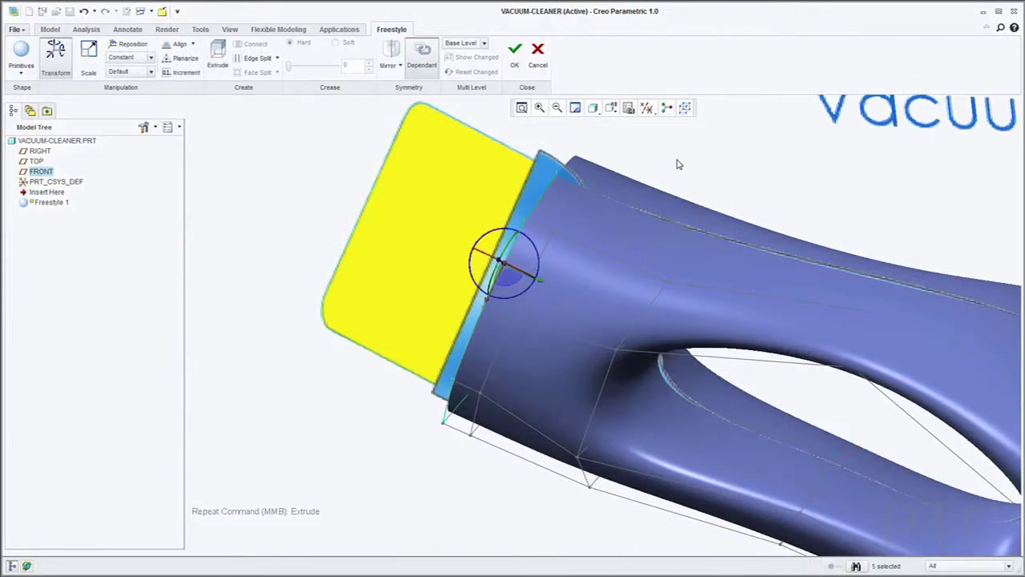
Set the dragger orientation to Normal and pull the ring of faces at the neck's end outward to form a raised rim
click(527, 192)
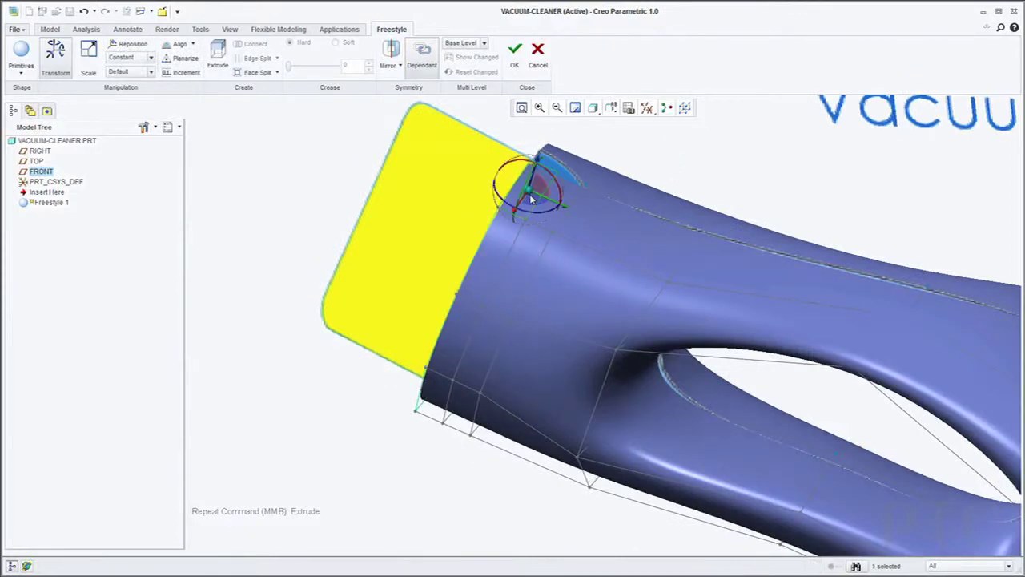
click(441, 417)
right_click(445, 425)
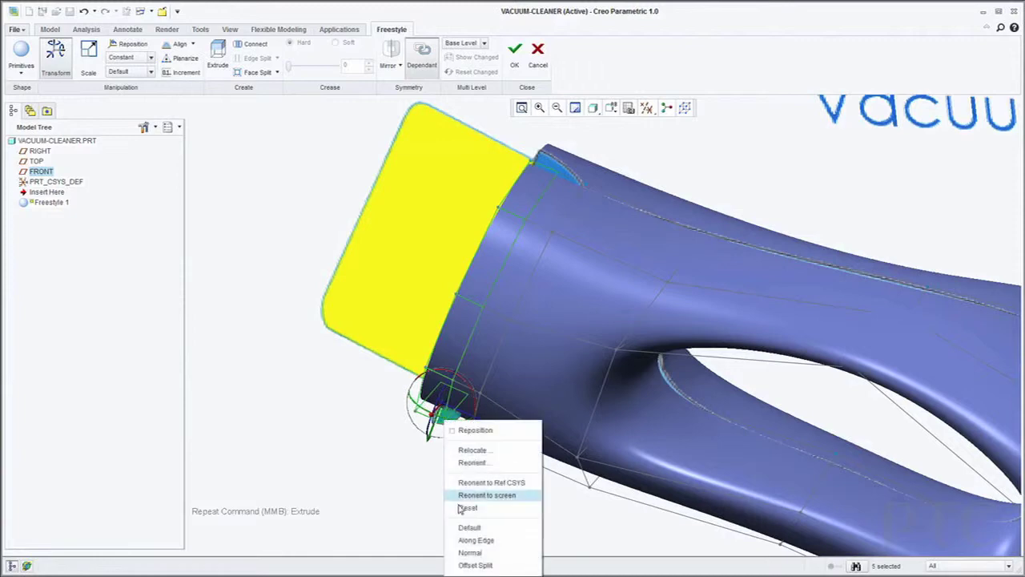
click(449, 471)
drag(429, 442, 430, 466)
Crease the edge loops of the raised rim at 100 with the Soft option
click(492, 296)
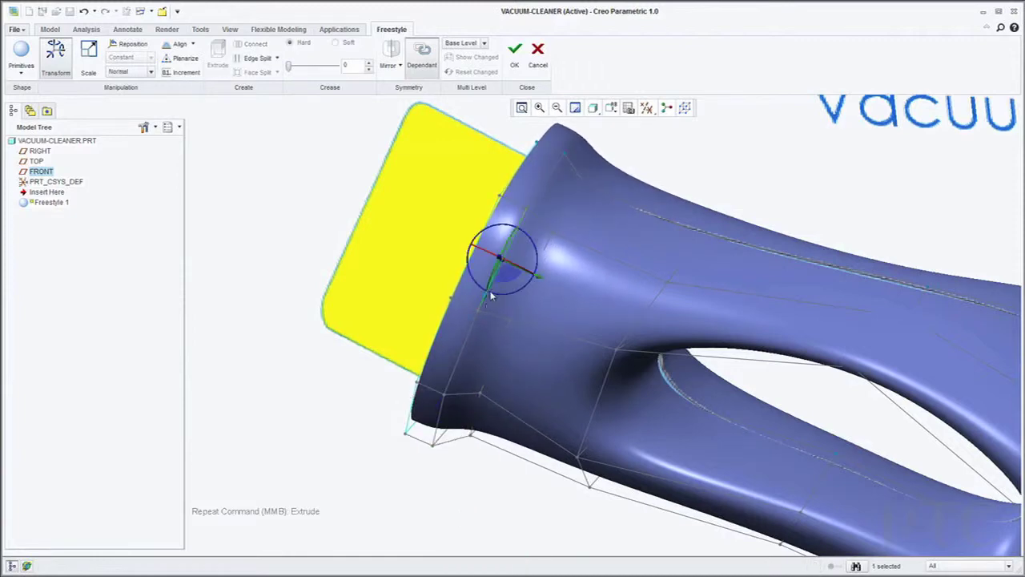
ctrl+click(517, 314)
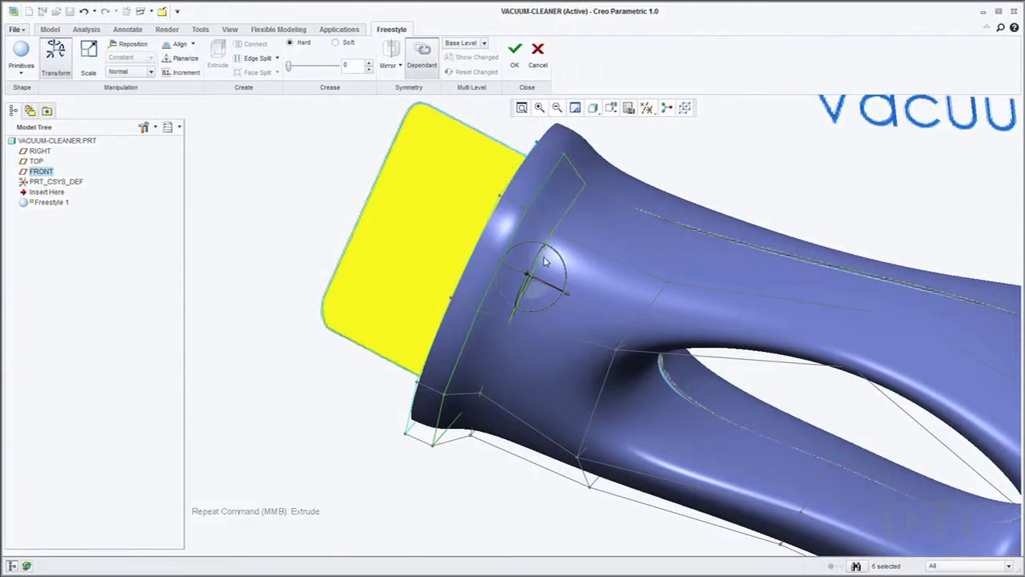
shift+click(543, 263)
right_click(738, 185)
click(762, 193)
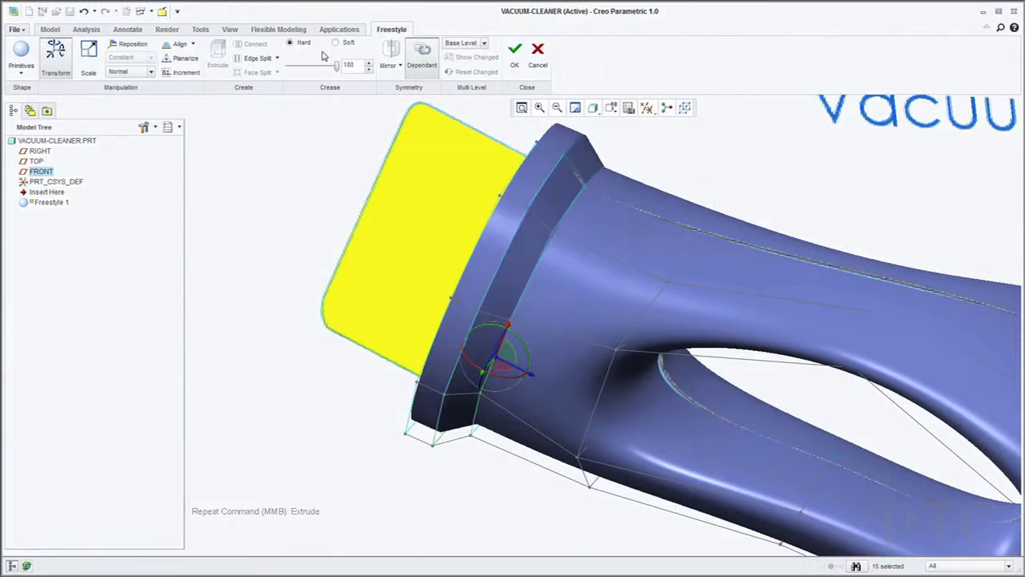
click(318, 257)
Complete the Freestyle feature and round the end edges of both arms with a radius of 9.00
scroll(321, 258, up, 6)
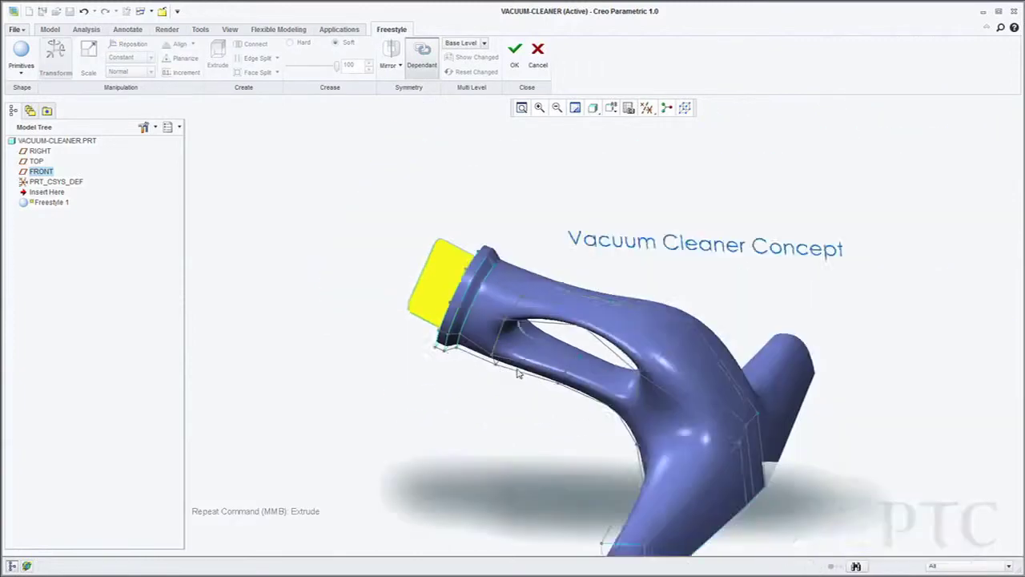
scroll(517, 366, down, 1)
mouse_move(502, 346)
middle_down()
mouse_move(467, 365)
mouse_move(535, 327)
mouse_move(507, 345)
middle_up()
shift+middle_drag(631, 347, 560, 277)
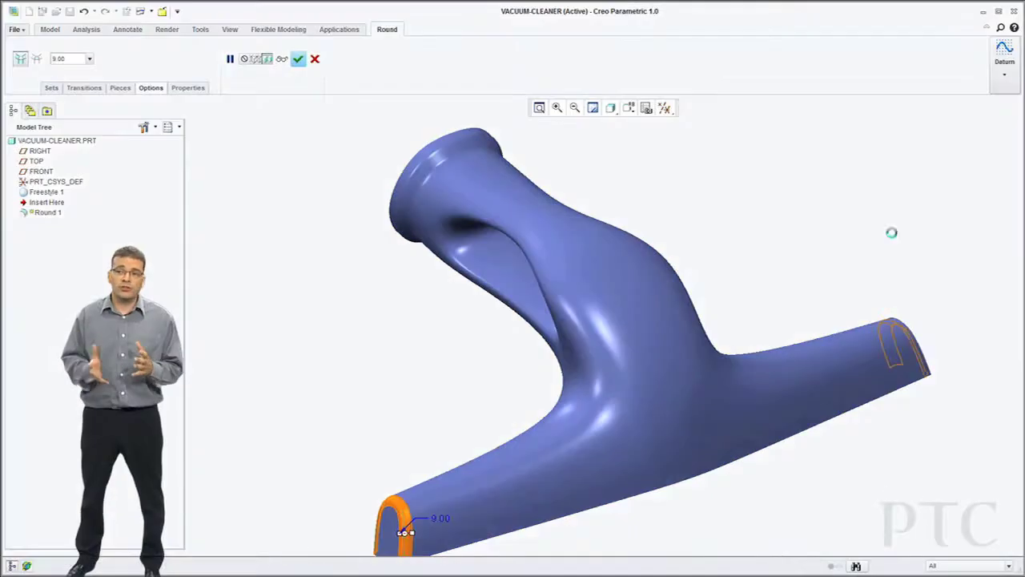
click(298, 58)
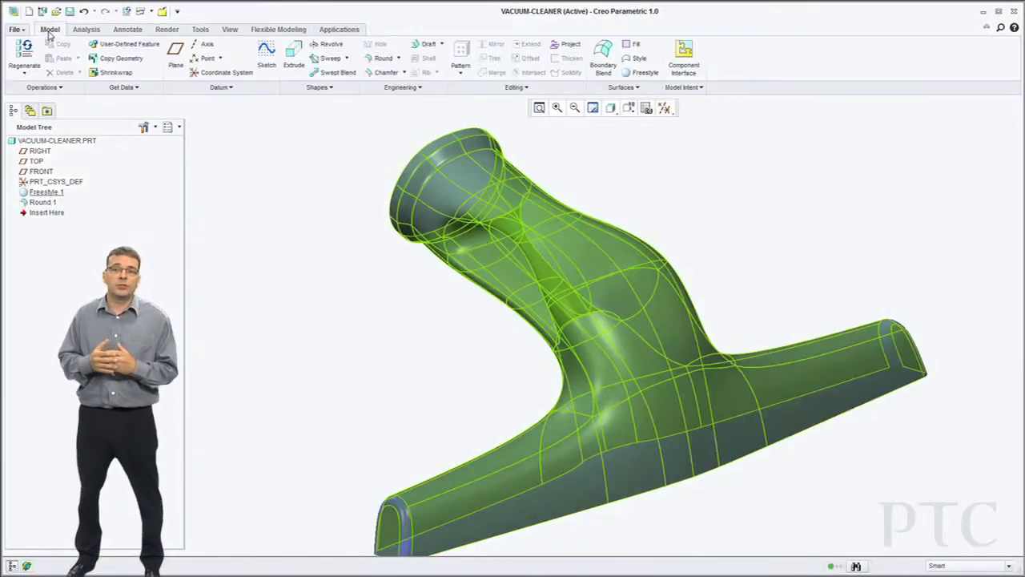
Run a Reflection analysis with eight lights on the whole vacuum cleaner surface, examine the stripe flow around the grip, and close the analysis
click(85, 29)
click(591, 72)
click(516, 114)
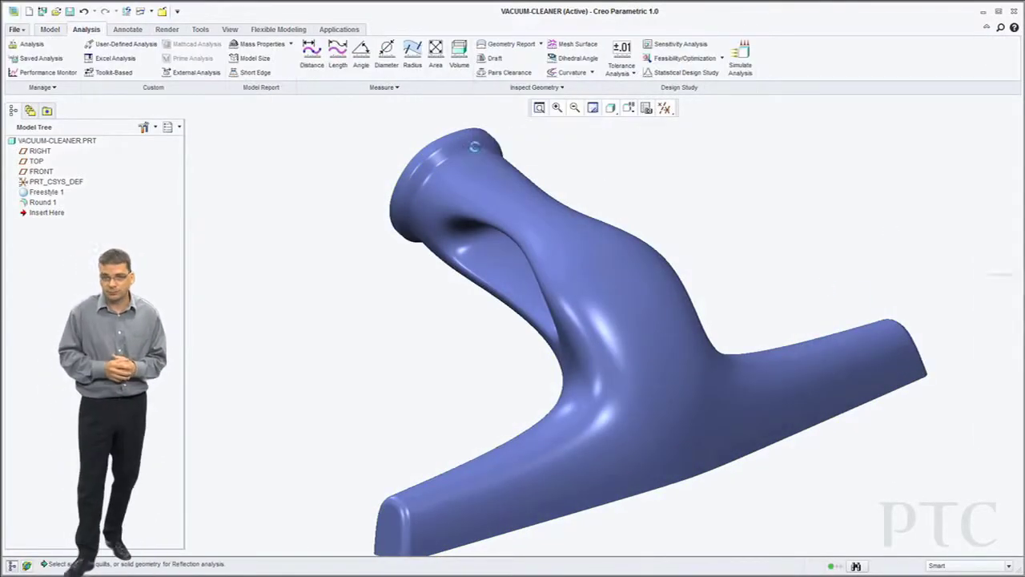
click(42, 141)
mouse_move(406, 272)
middle_down()
mouse_move(485, 318)
mouse_move(455, 304)
mouse_move(568, 302)
middle_up()
scroll(447, 360, up, 8)
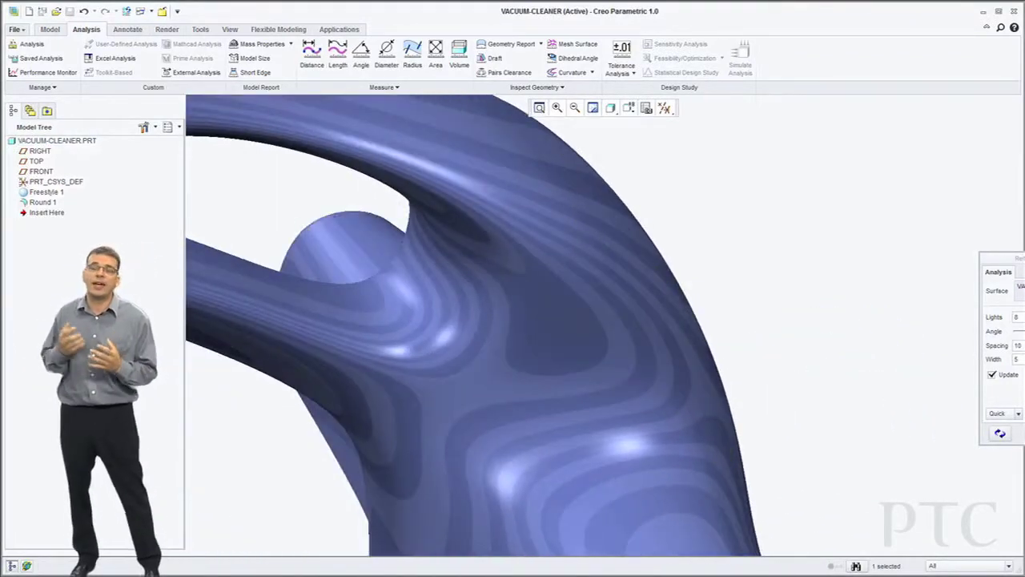
click(1023, 434)
scroll(622, 265, down, 6)
mouse_move(622, 266)
middle_down()
mouse_move(569, 258)
mouse_move(426, 315)
middle_up()
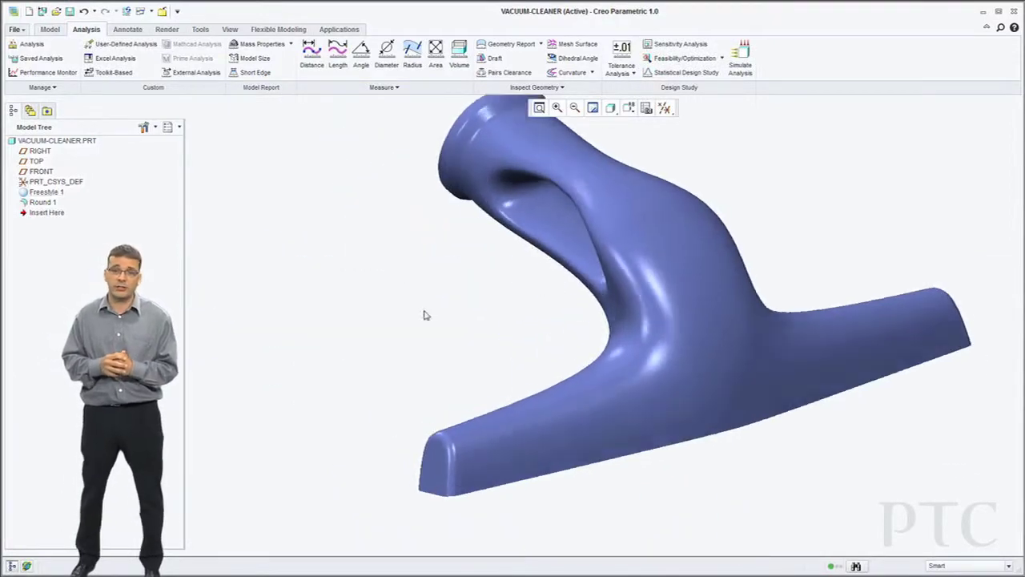
Thicken the complete vacuum cleaner quilt with a thickness of 2
click(50, 30)
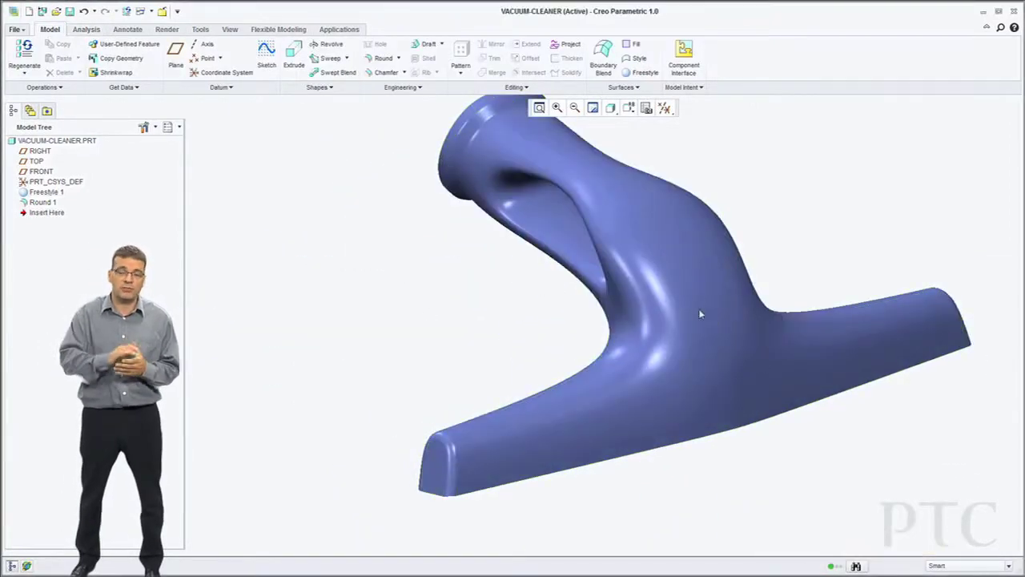
click(689, 312)
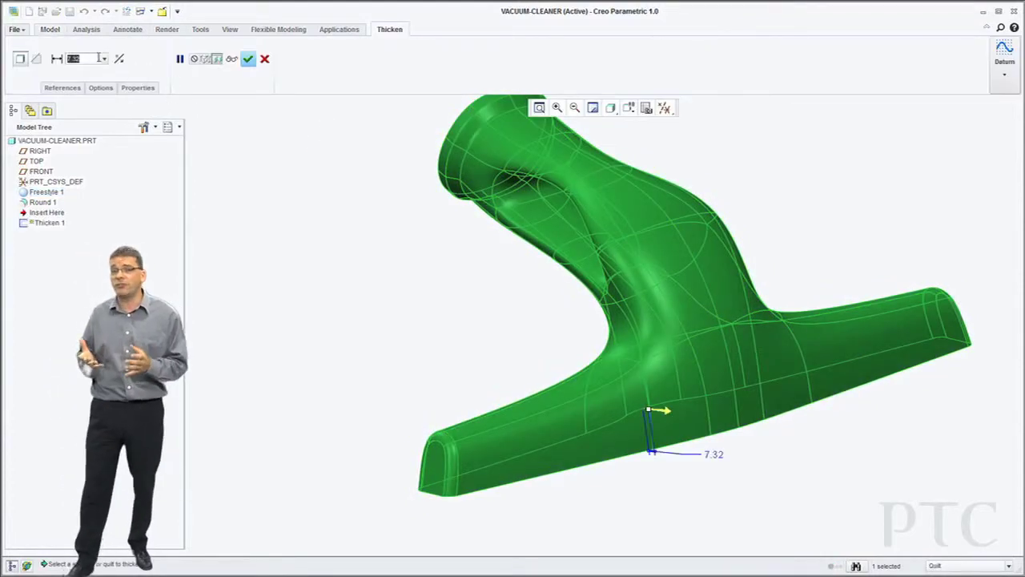
text(2)
key(Return)
middle_drag(561, 321, 492, 353)
middle_click(450, 330)
Redefine the Freestyle feature and crease the edge chain running along the body's back from the neck to the base
right_click(48, 193)
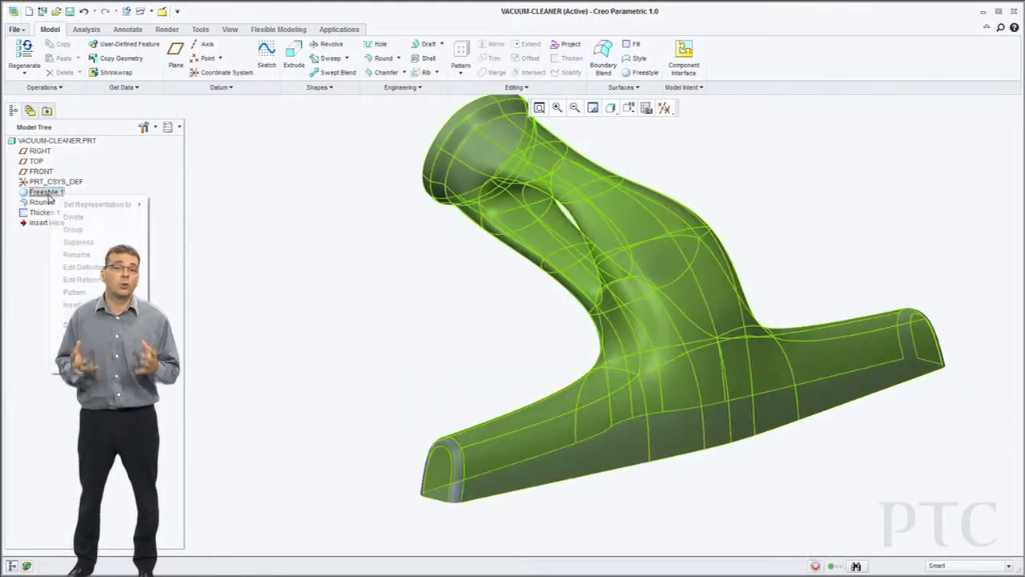
click(51, 269)
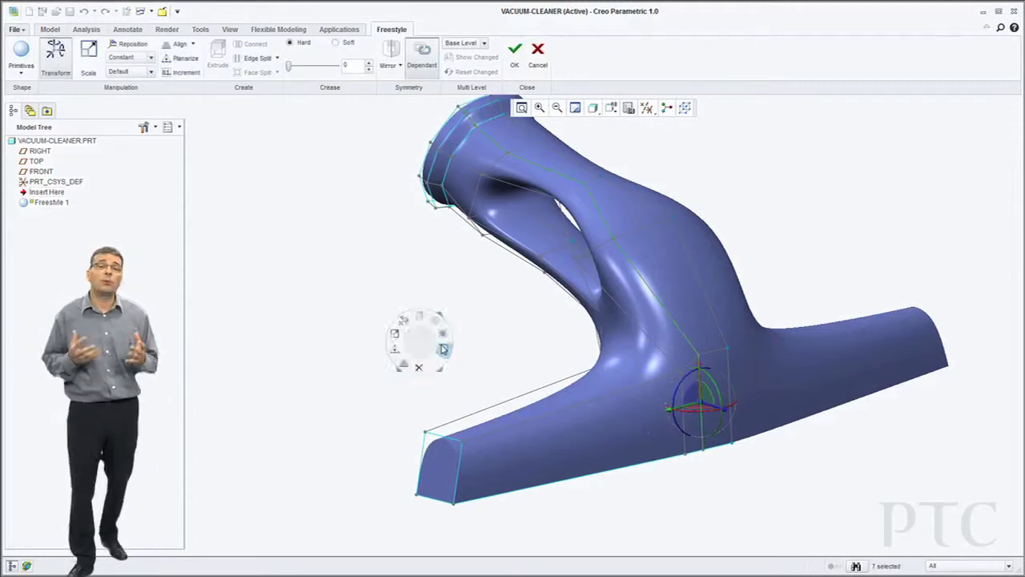
click(443, 348)
Select the two mesh elements at the base of the body beside the crease and pull them outward
ctrl+click(685, 459)
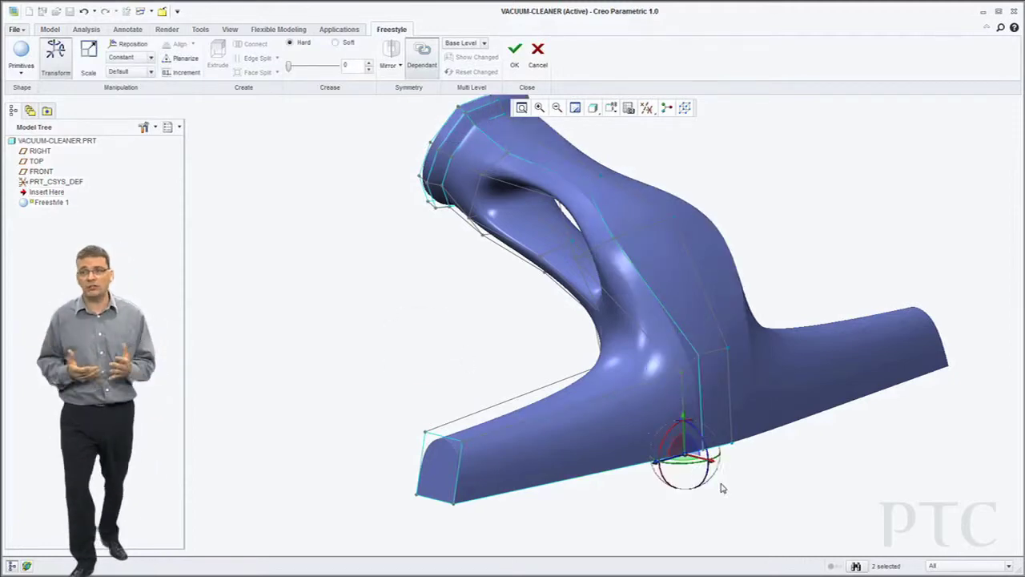
drag(741, 334, 723, 335)
middle_drag(652, 386, 643, 290)
Select the control mesh of the collar end and swing it upward in side view until the neck runs nearly horizontal
key(ctrl+d)
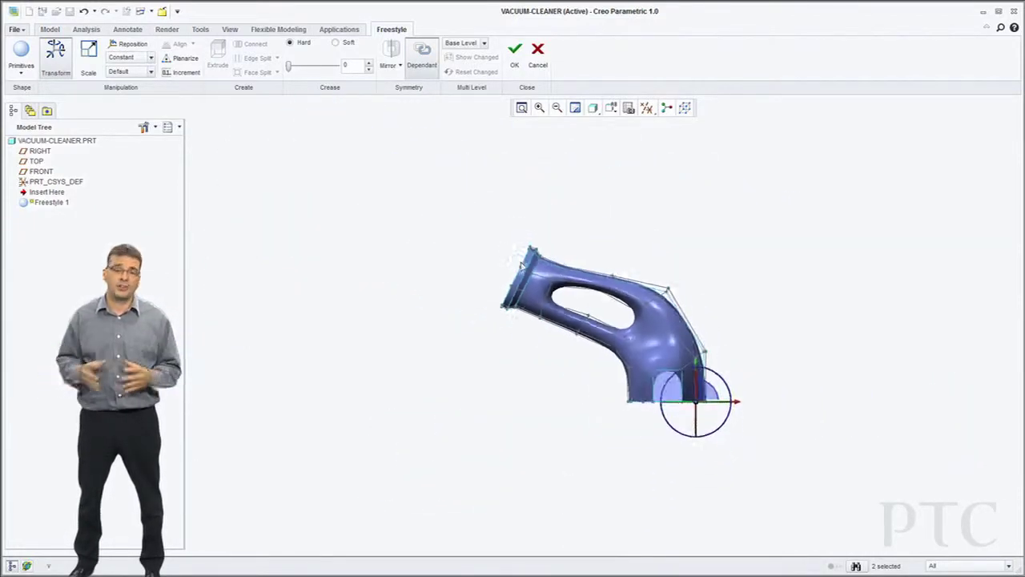
scroll(514, 252, down, 4)
drag(476, 195, 539, 241)
drag(623, 413, 566, 383)
Shift the control mesh on the upper side of the grip slightly toward the collar and complete the Freestyle feature
drag(623, 260, 717, 323)
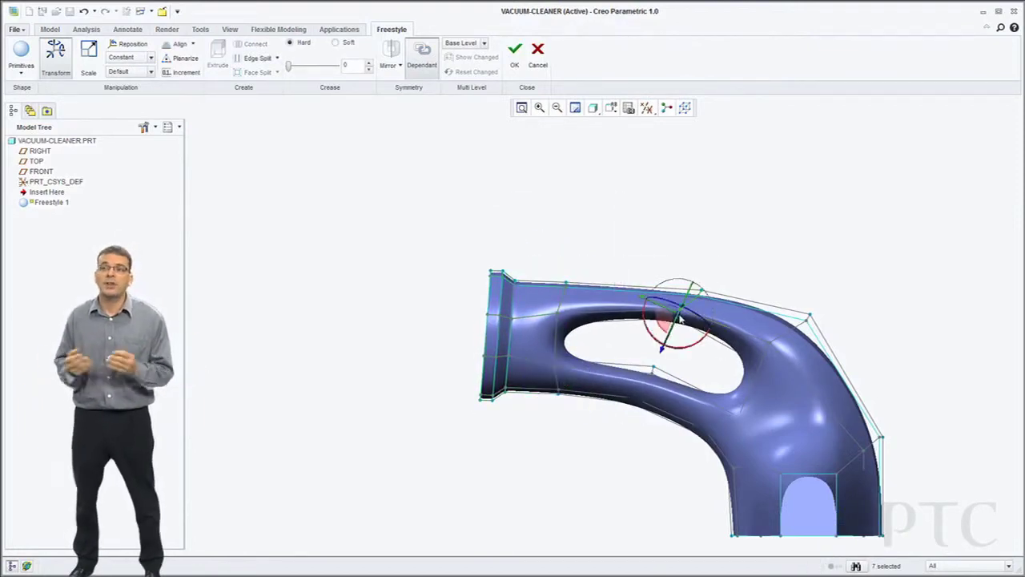
drag(652, 314, 624, 309)
click(650, 269)
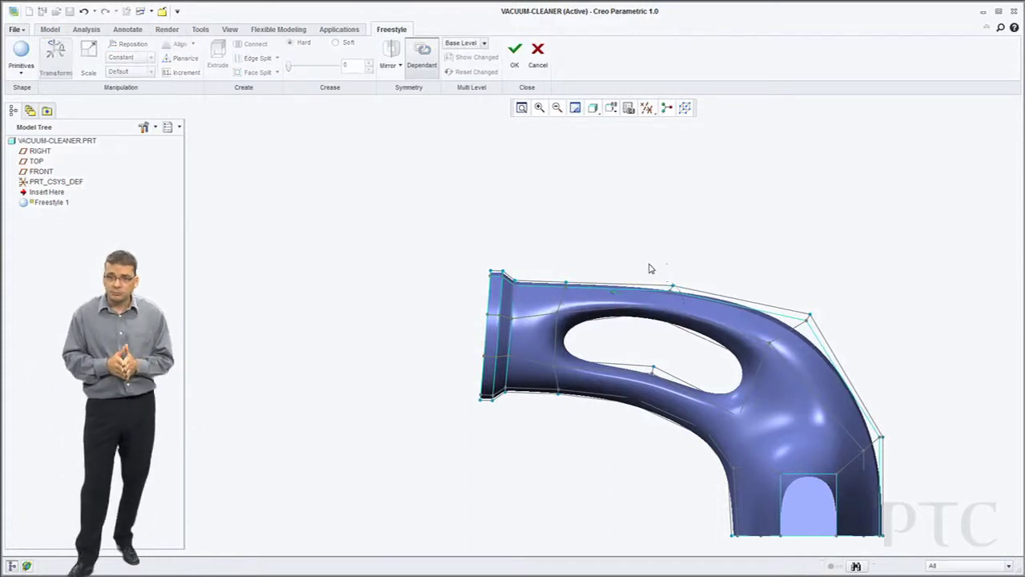
drag(682, 294, 683, 293)
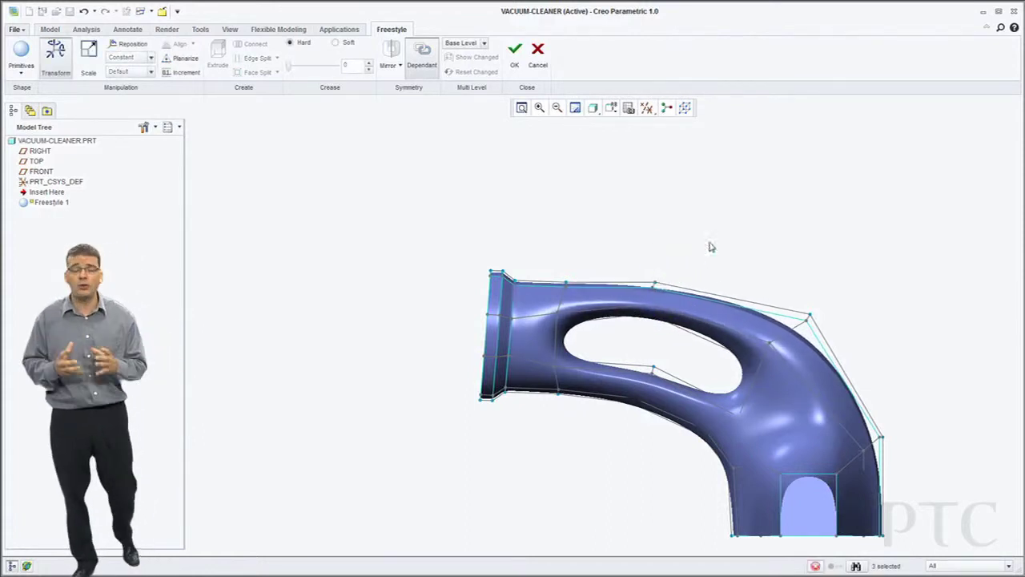
click(710, 247)
scroll(548, 237, down, 3)
click(514, 58)
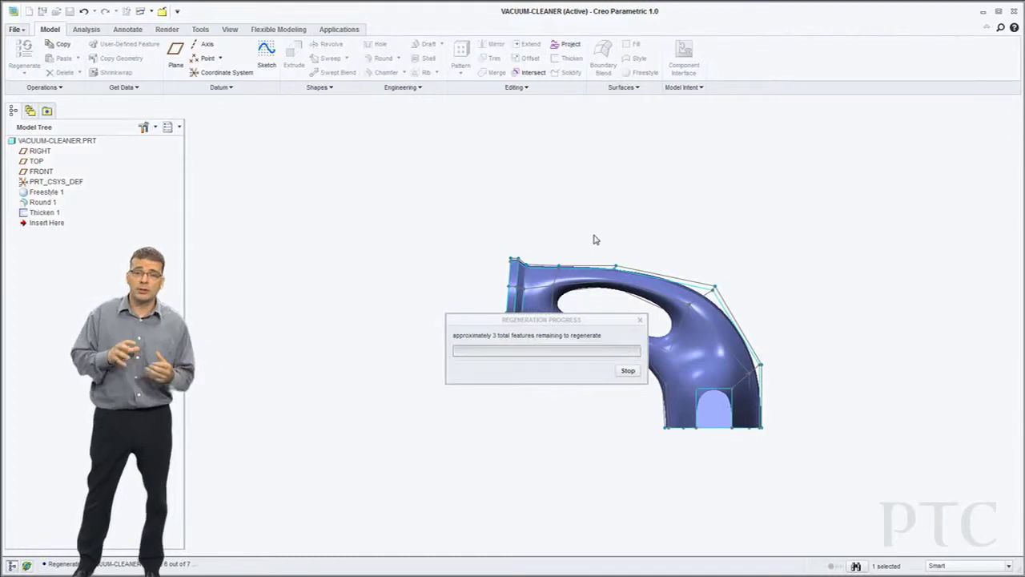
Display the regenerated model as shaded with edges and examine its shape from several angles
middle_drag(596, 238, 586, 343)
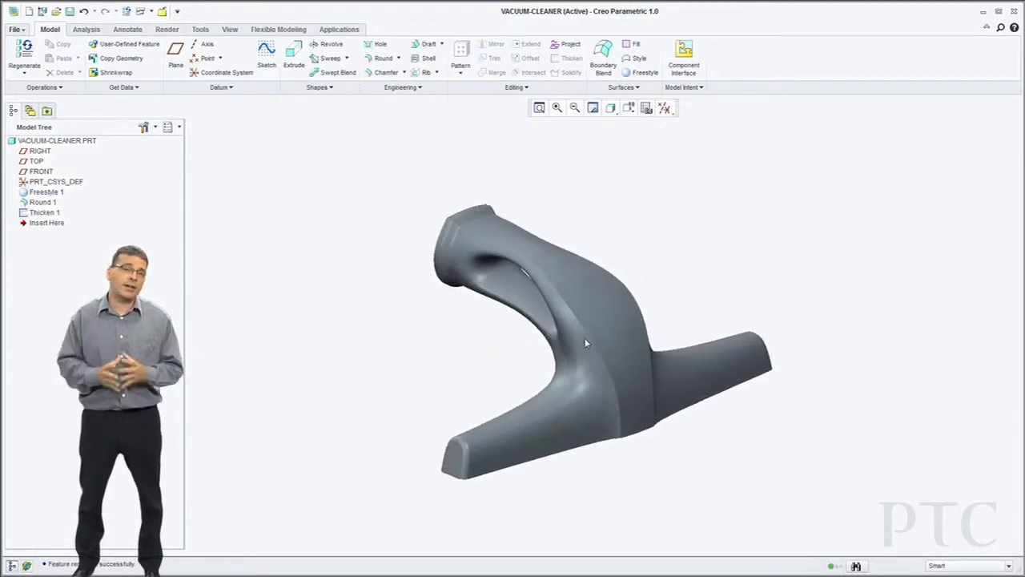
scroll(585, 343, up, 3)
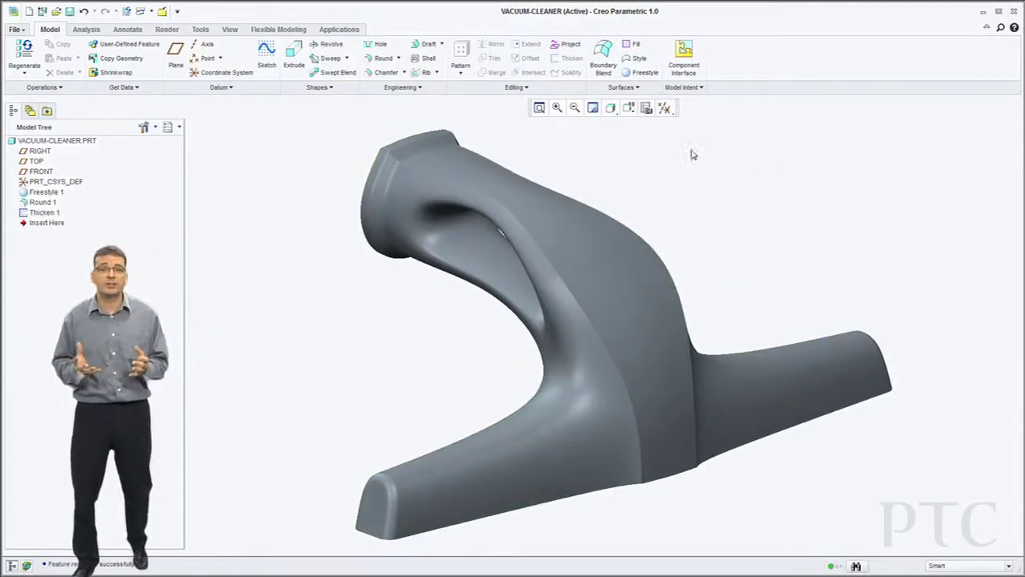
click(610, 107)
click(624, 124)
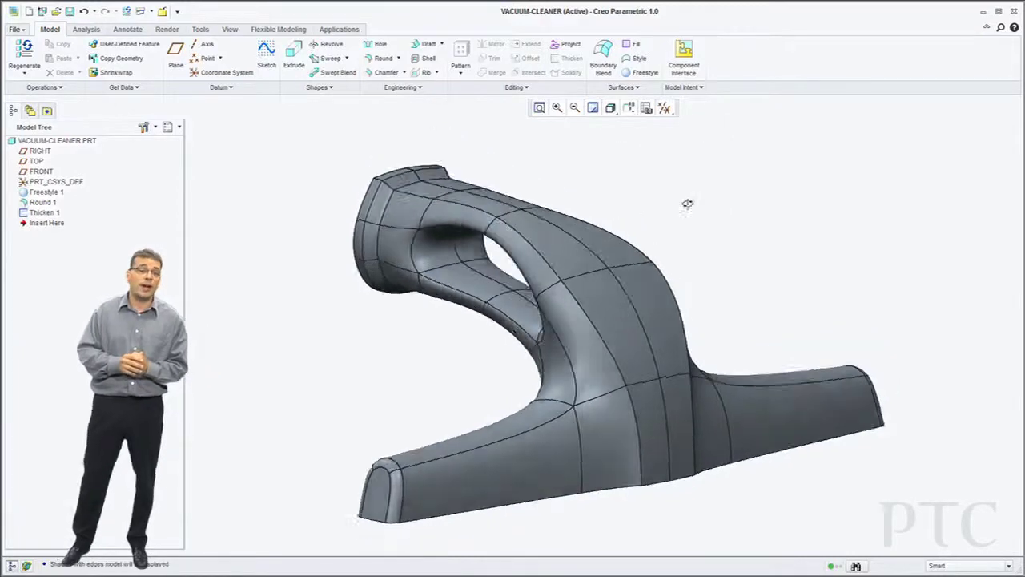
middle_drag(687, 203, 663, 172)
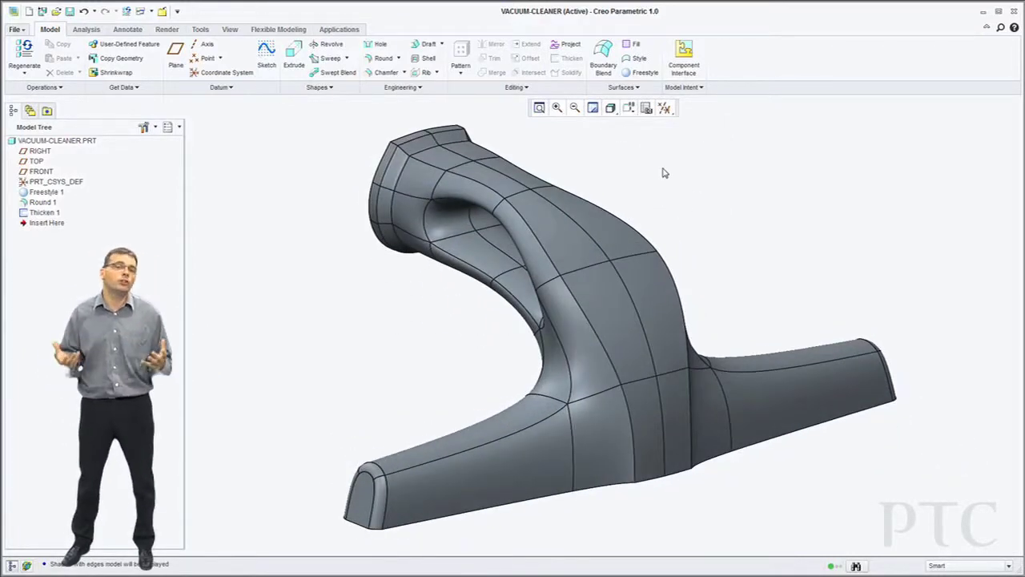